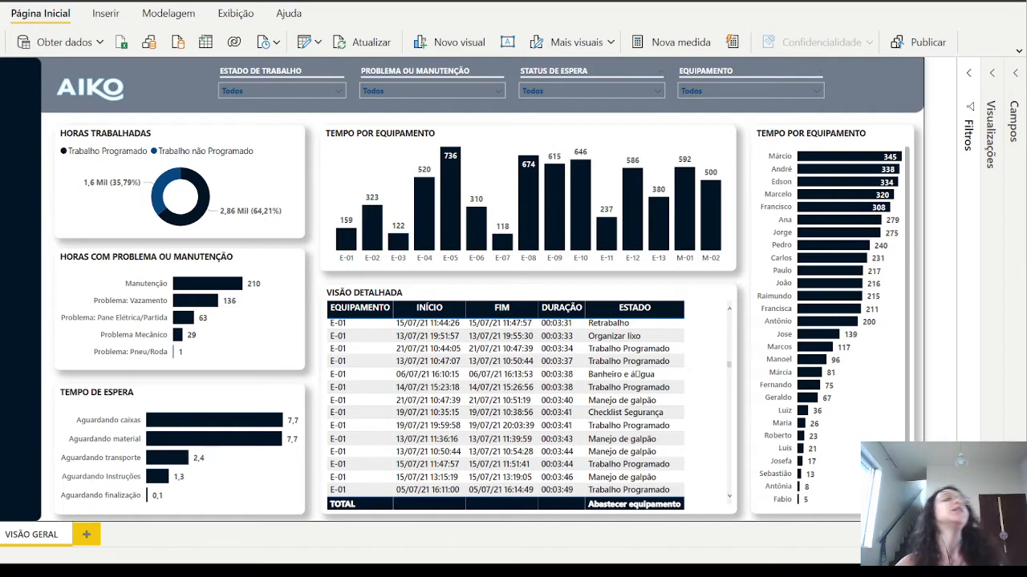
Highlight the report by Trabalho Programado in the worked-hours chart and inspect the equipment and employee hours
click(273, 80)
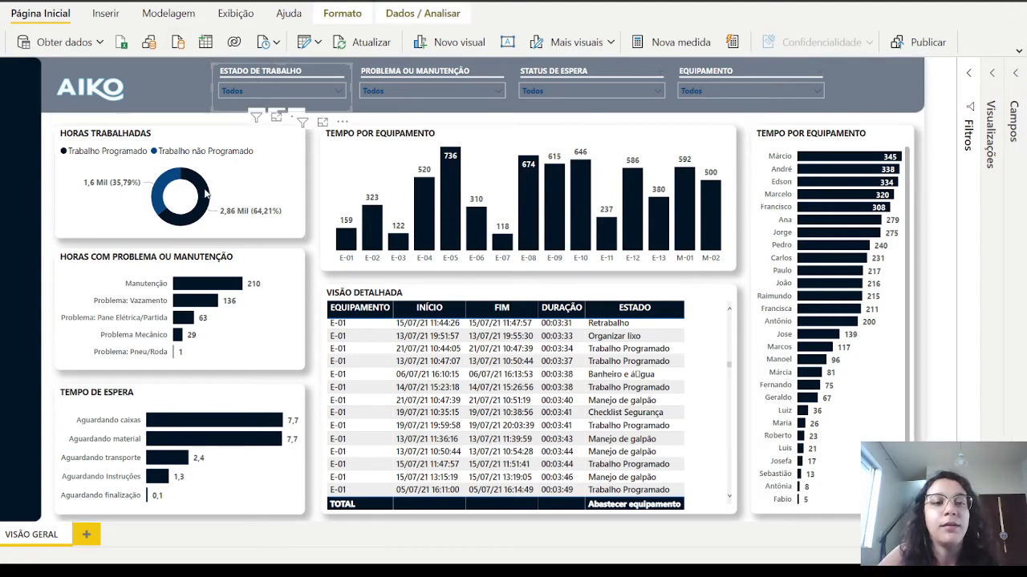
mouse_move(206, 192)
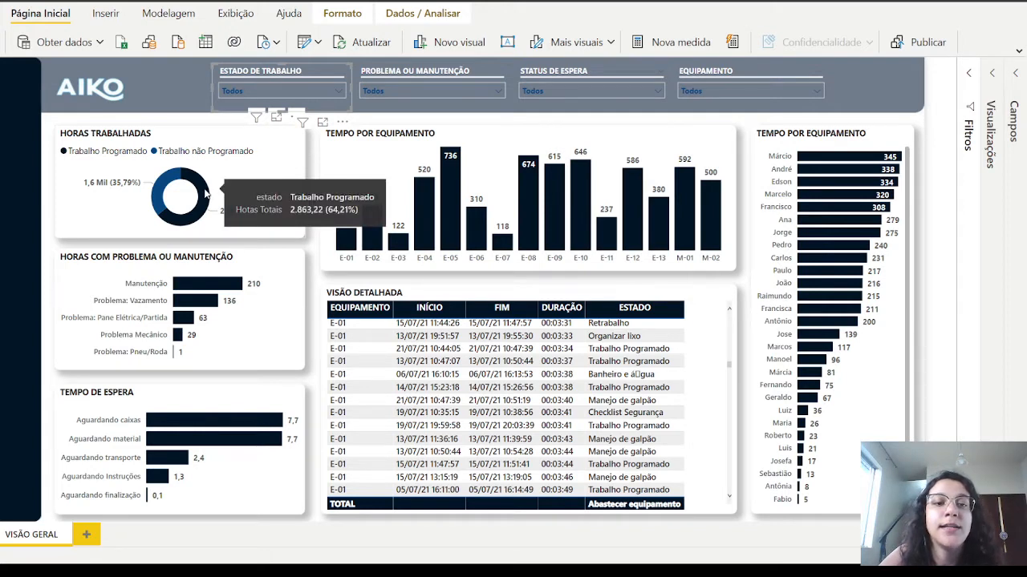
click(206, 193)
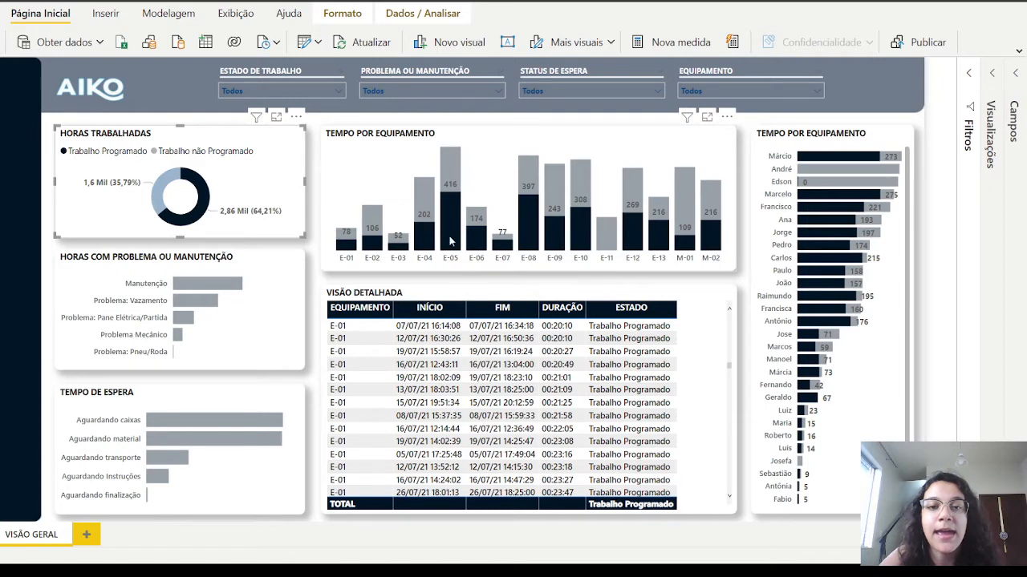
mouse_move(452, 239)
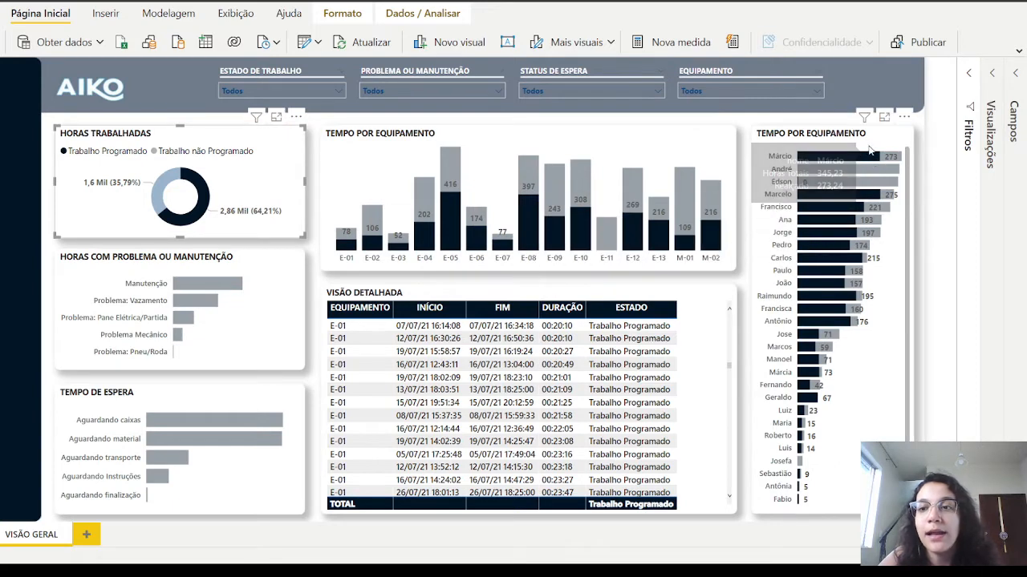
mouse_move(852, 198)
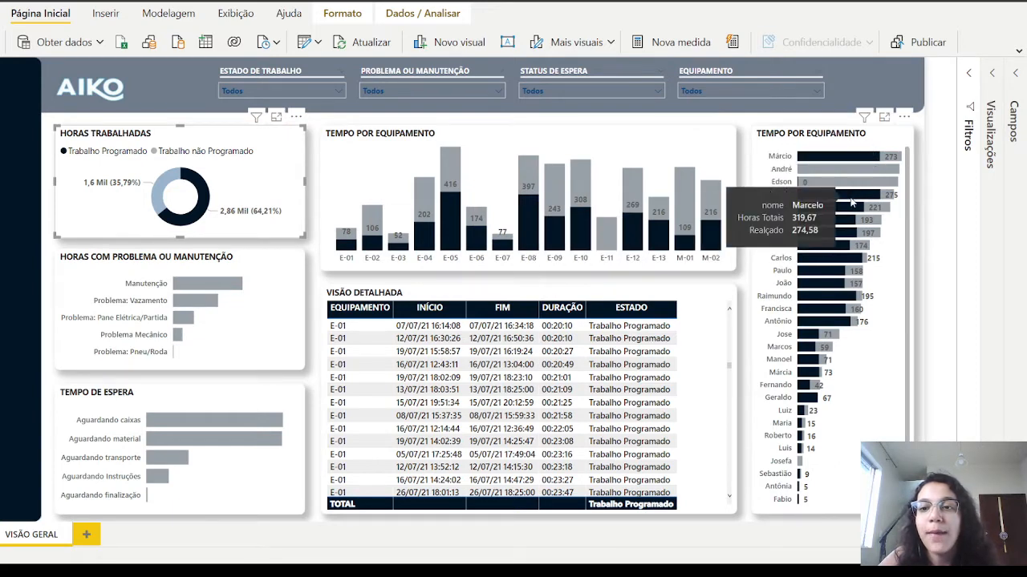
Highlight the report by Trabalho não Programado, inspect the equipment hours and clear the highlight
click(315, 142)
click(172, 186)
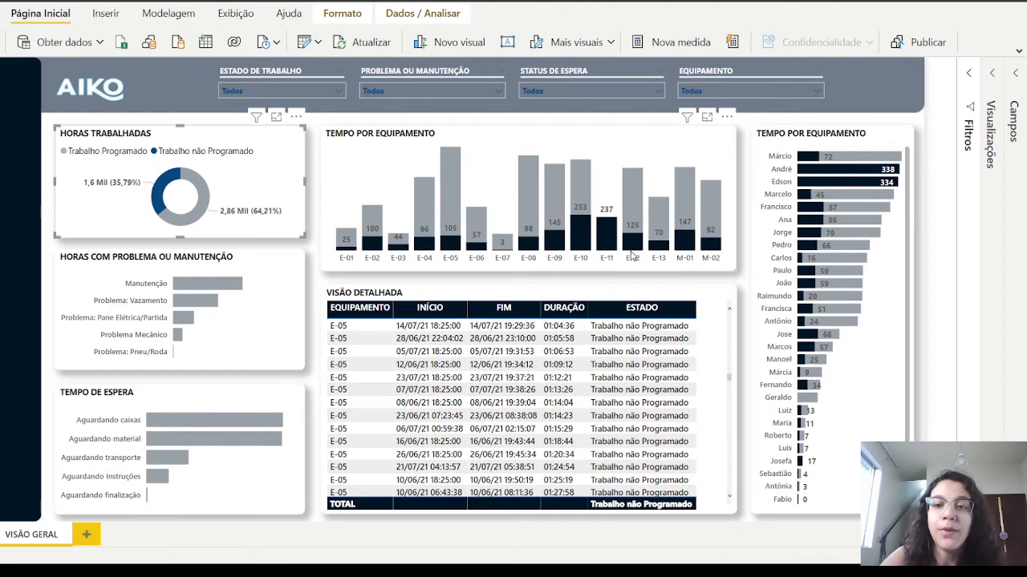
mouse_move(635, 246)
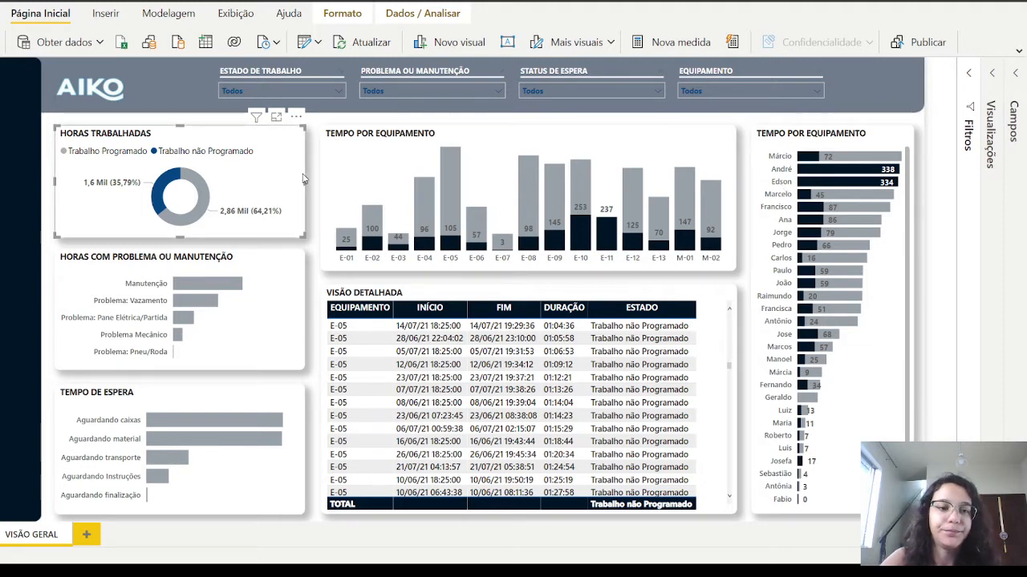
click(316, 149)
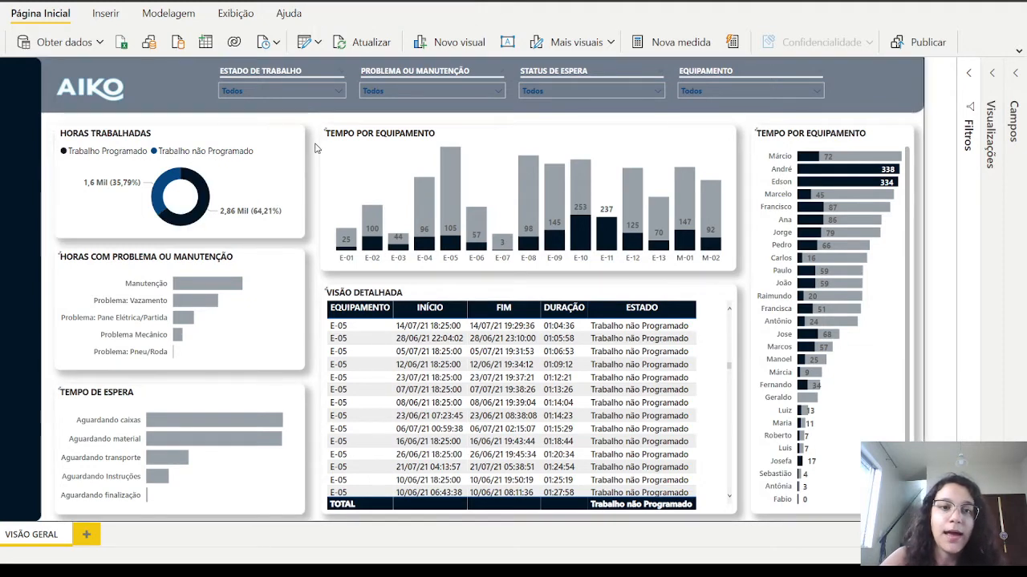
Highlight the report by Manutenção and by Problema: Vazamento in turn to compare their hours per equipment
click(221, 287)
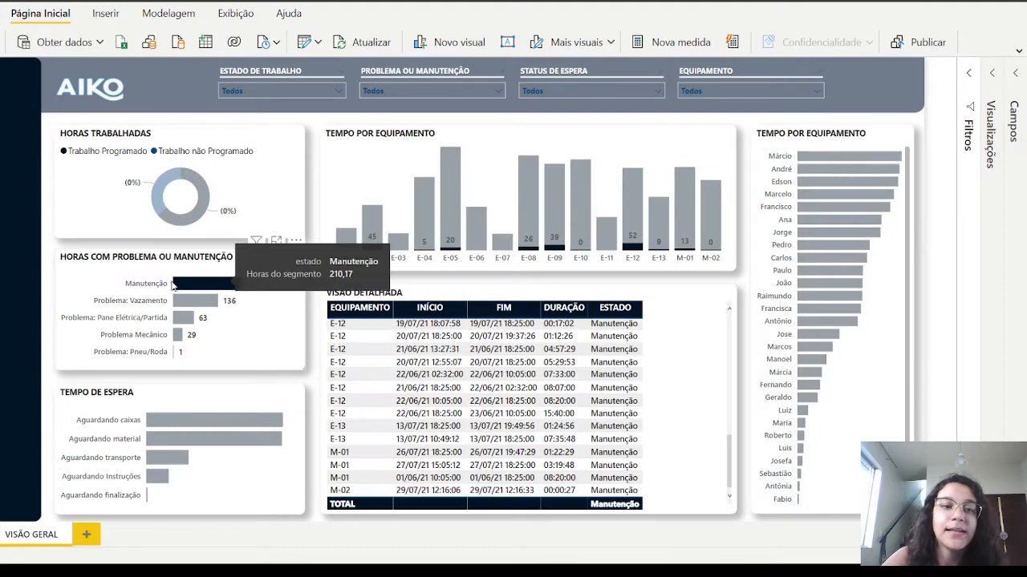
mouse_move(262, 285)
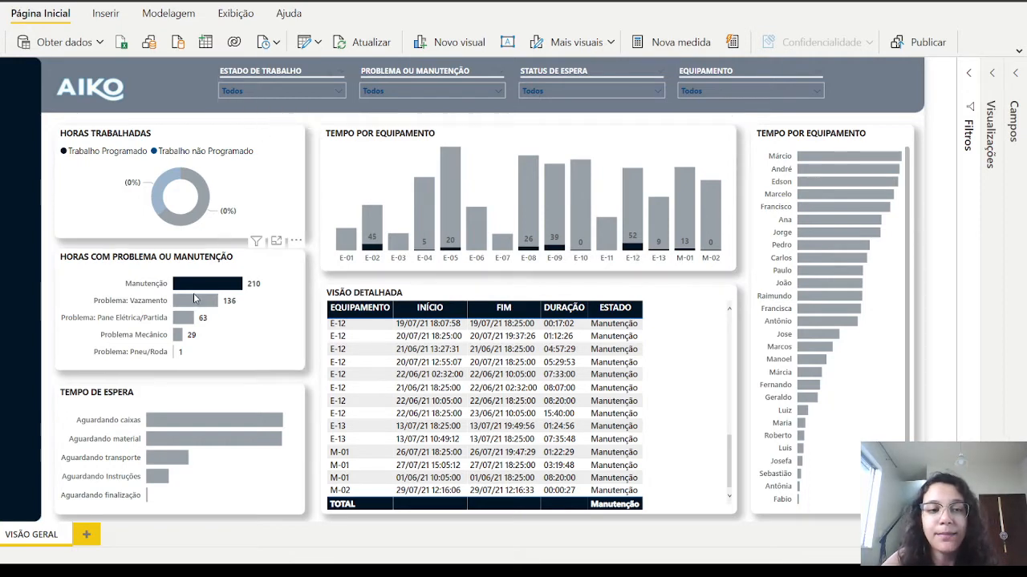
mouse_move(194, 301)
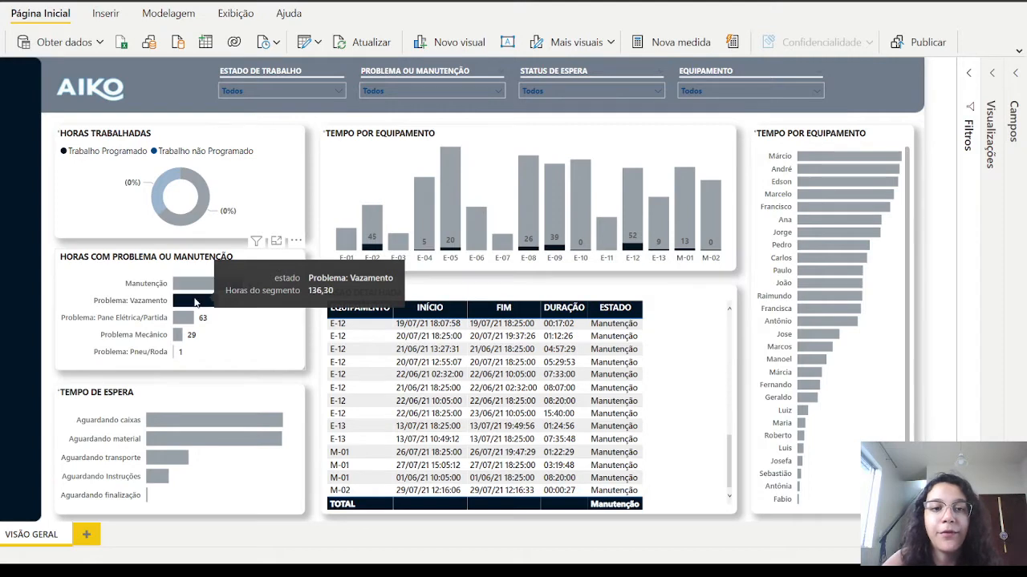
click(196, 301)
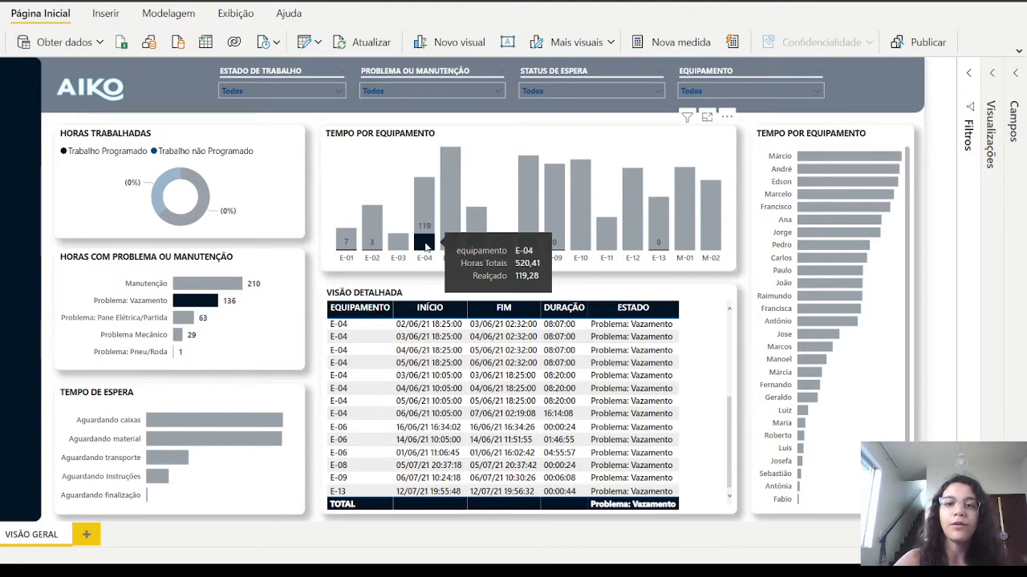
Highlight the report by Problema: Pane Elétrica/Partida and by Problema Mecânico in turn, and clear the highlight
click(191, 320)
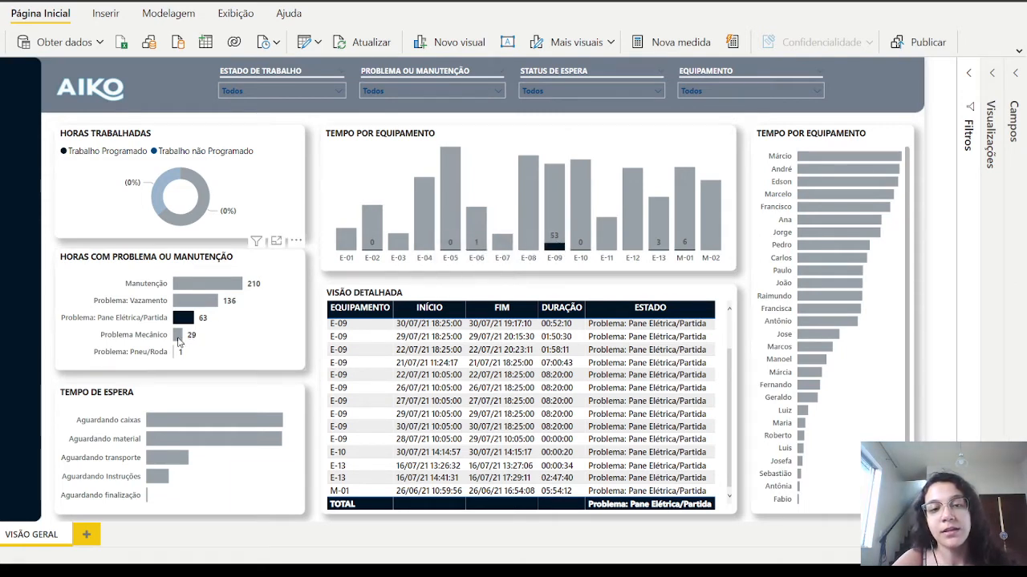
click(178, 336)
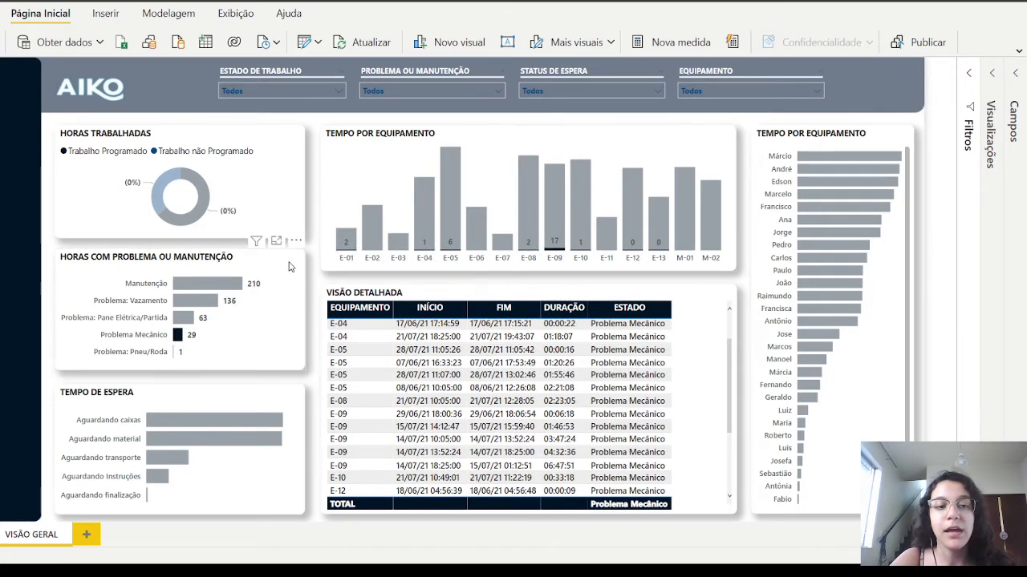
click(323, 269)
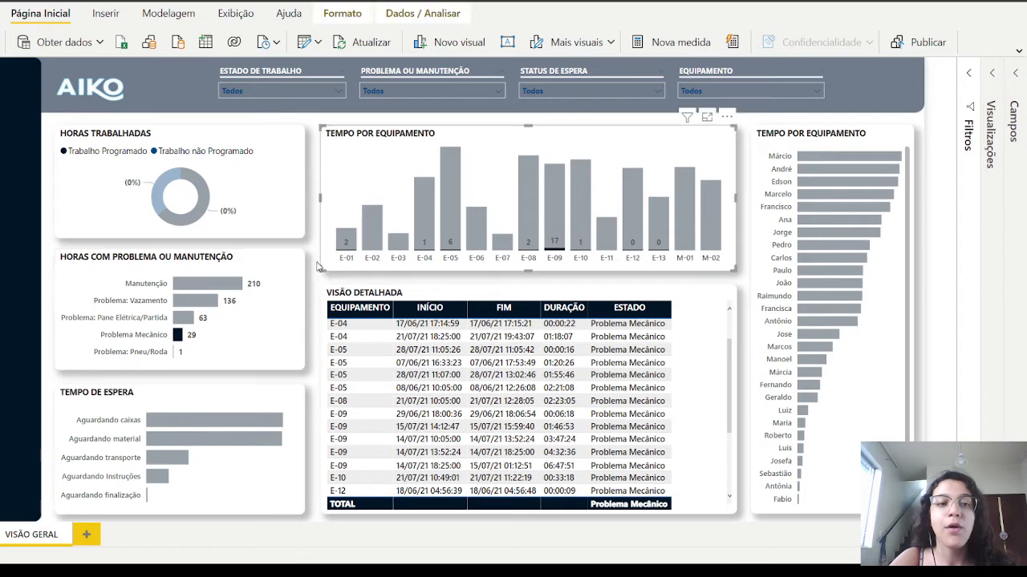
click(316, 145)
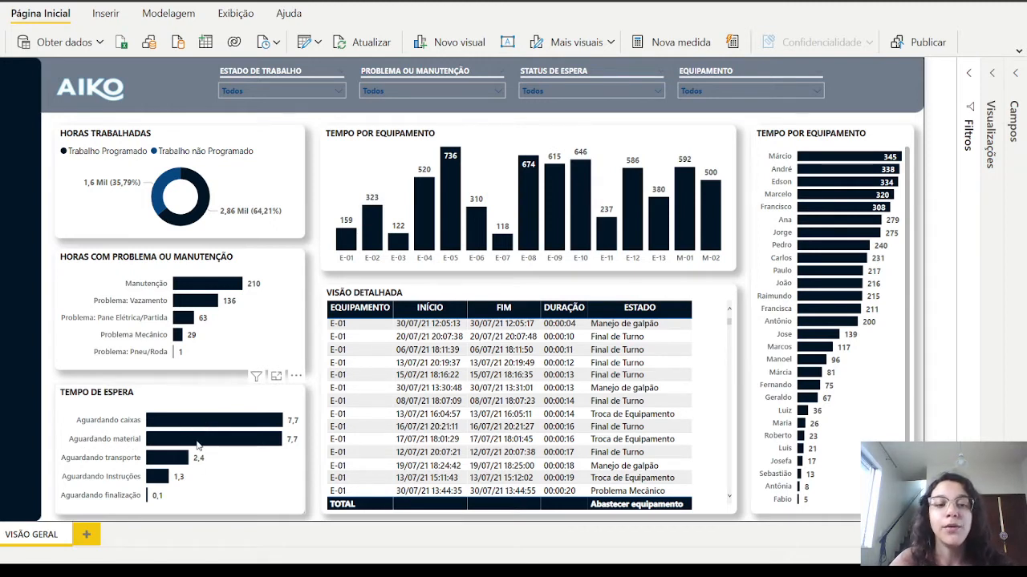
Examine the waiting times with the Status de Espera filter on Aguardando caixas, check M-02's hours and clear the filter
mouse_move(226, 425)
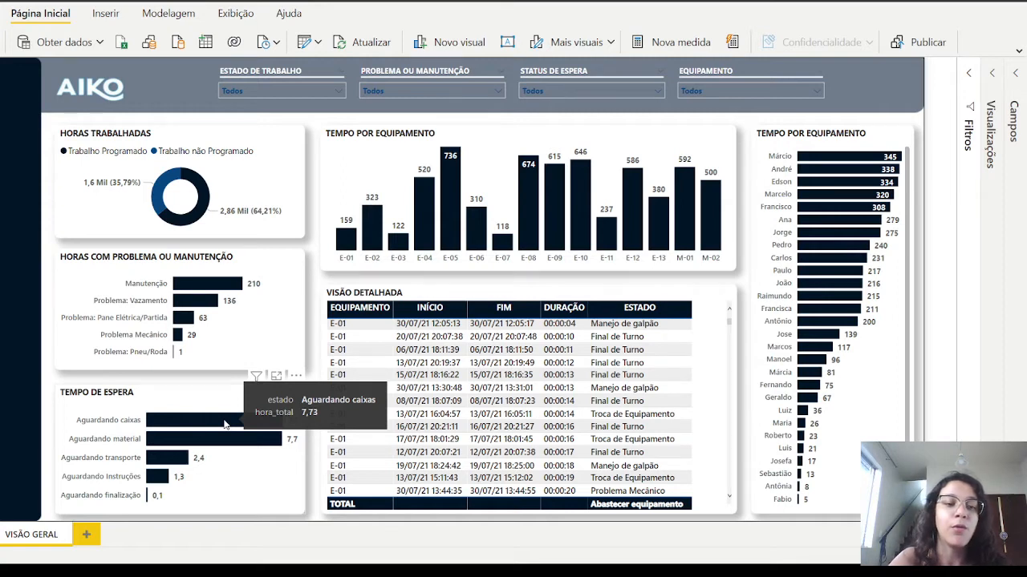
mouse_move(242, 446)
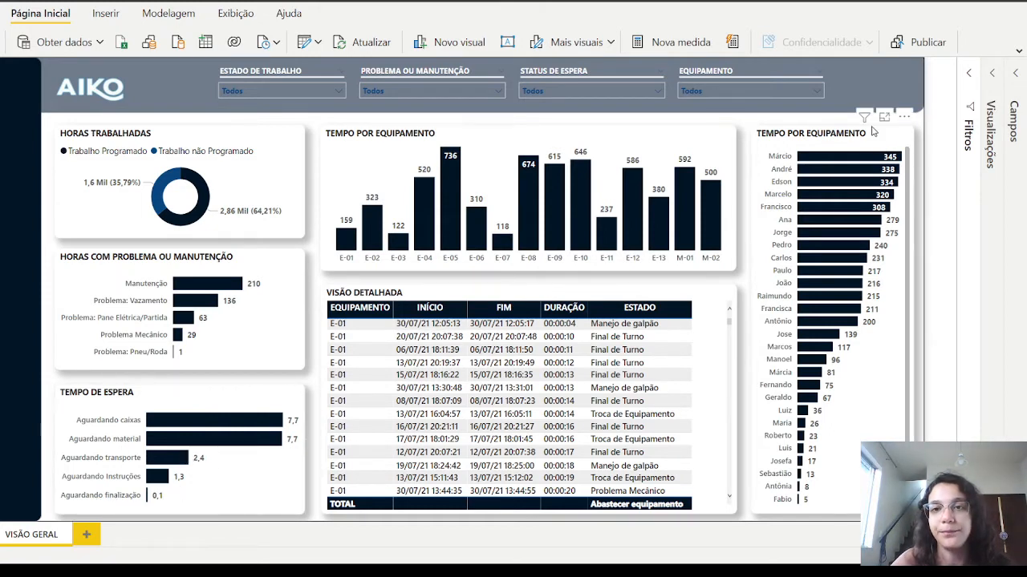
click(589, 91)
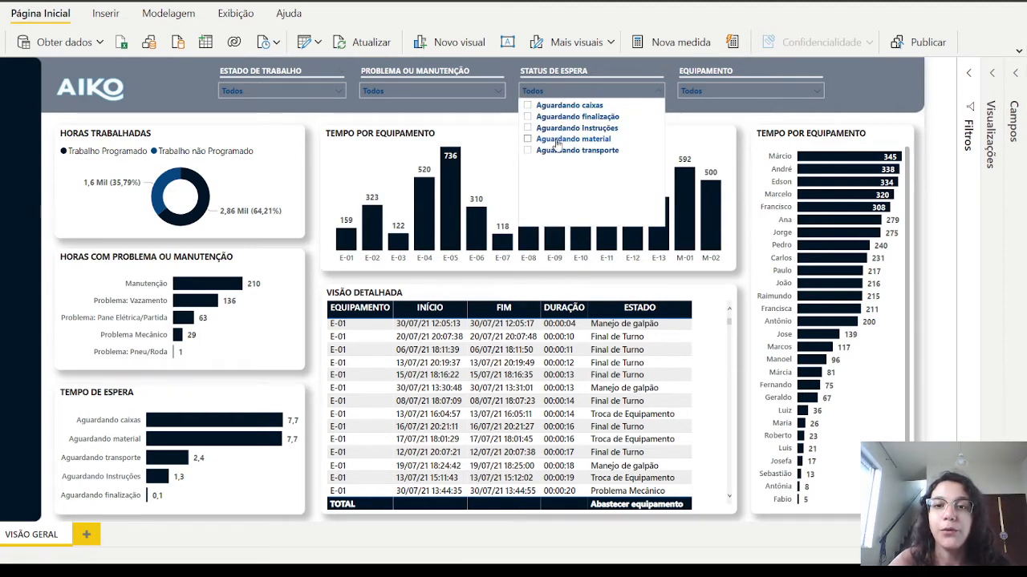
click(562, 105)
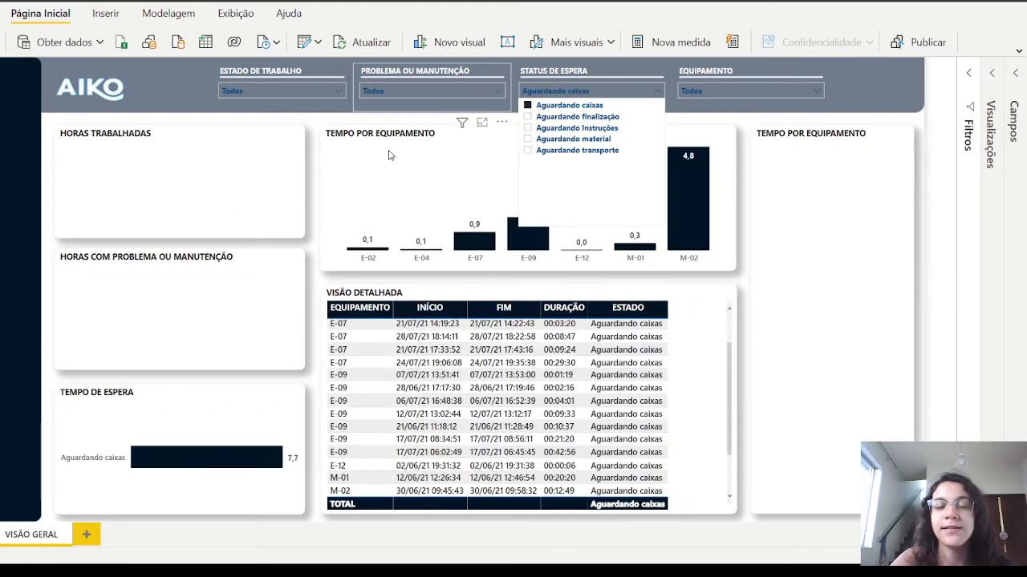
click(316, 272)
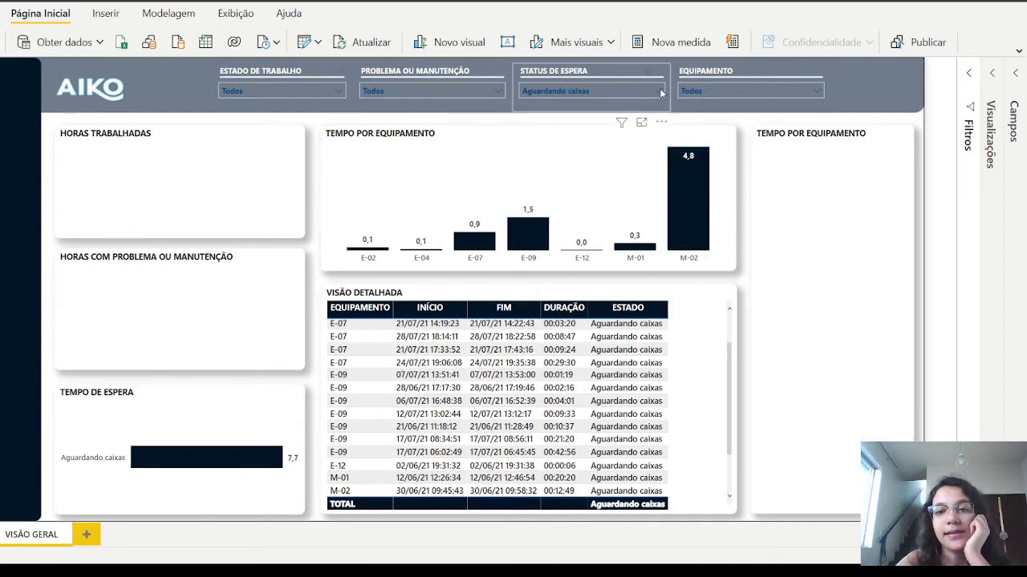
mouse_move(692, 211)
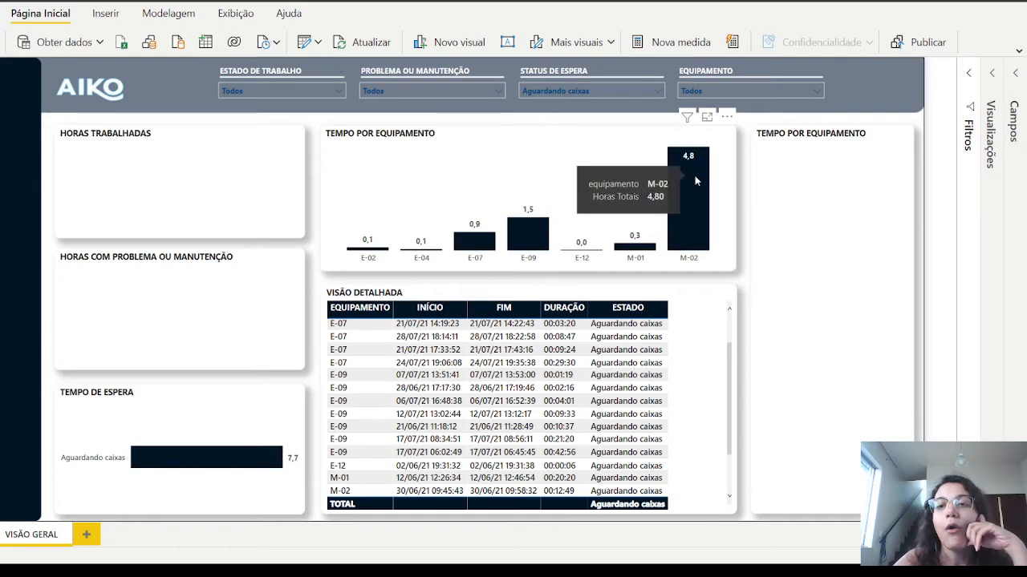
click(658, 91)
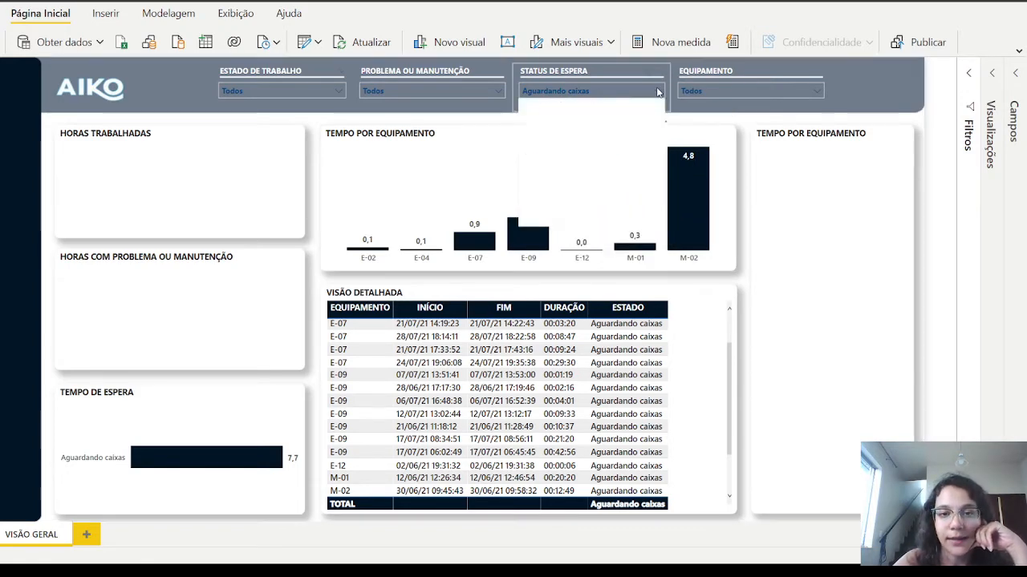
click(536, 105)
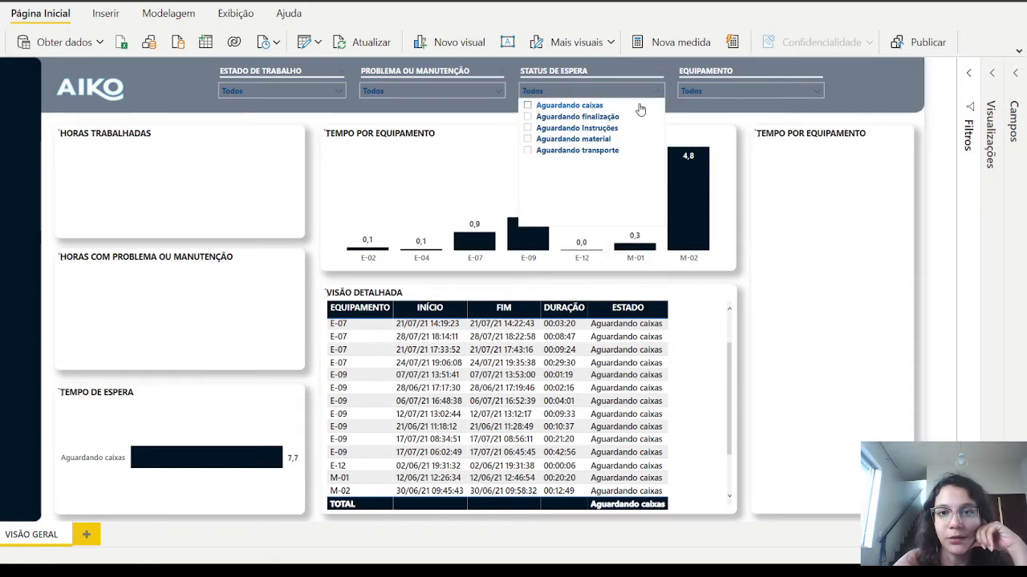
Filter Problema ou Manutenção by Problema: Vazamento to view the affected equipment, and clear the filter
click(429, 93)
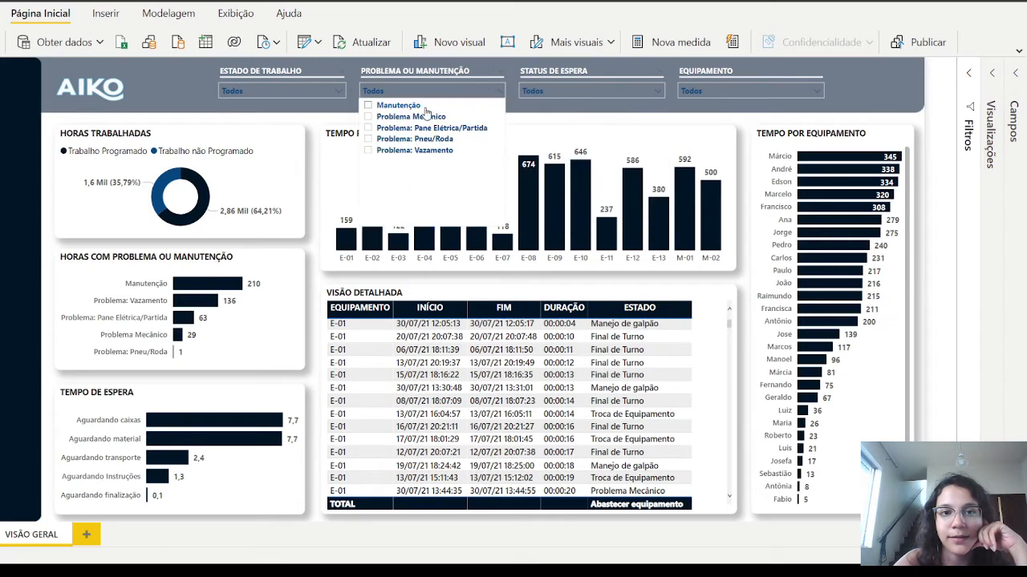
click(413, 151)
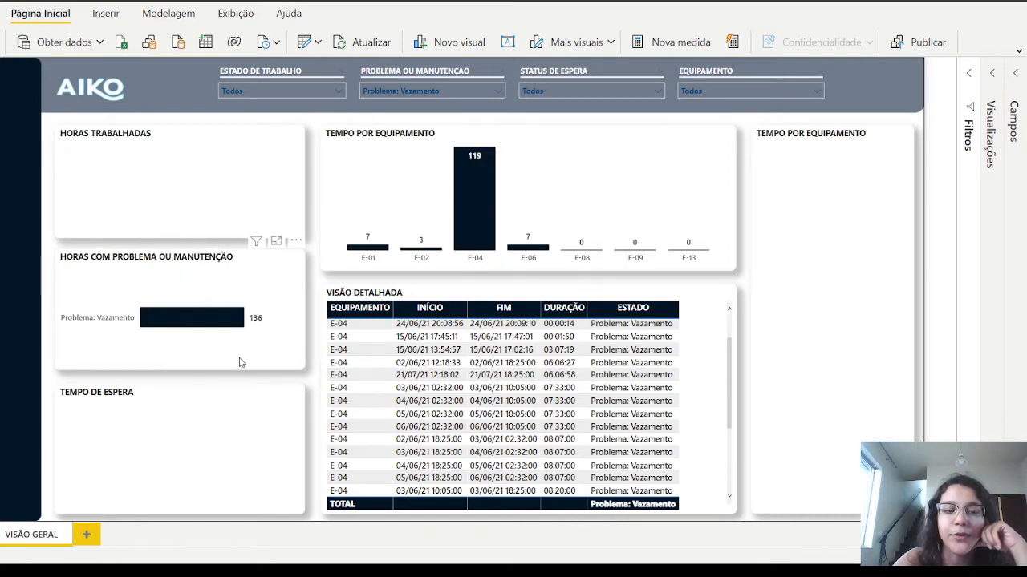
click(499, 91)
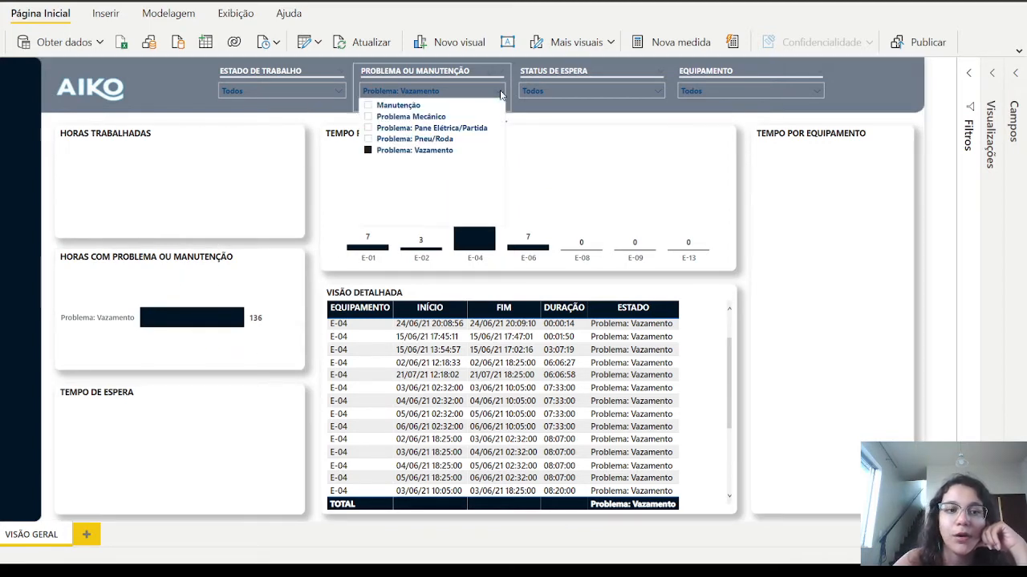
click(395, 151)
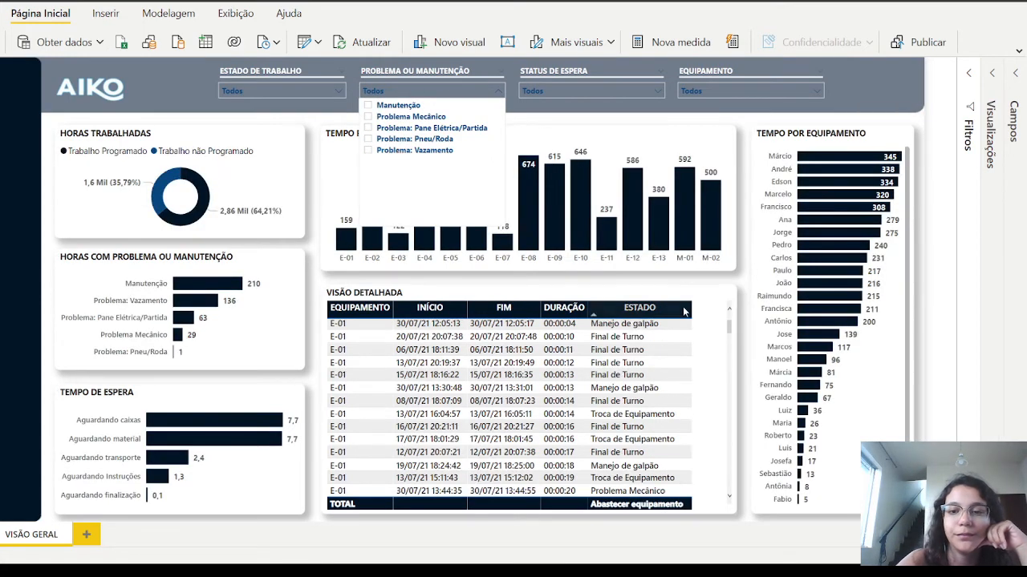
click(675, 287)
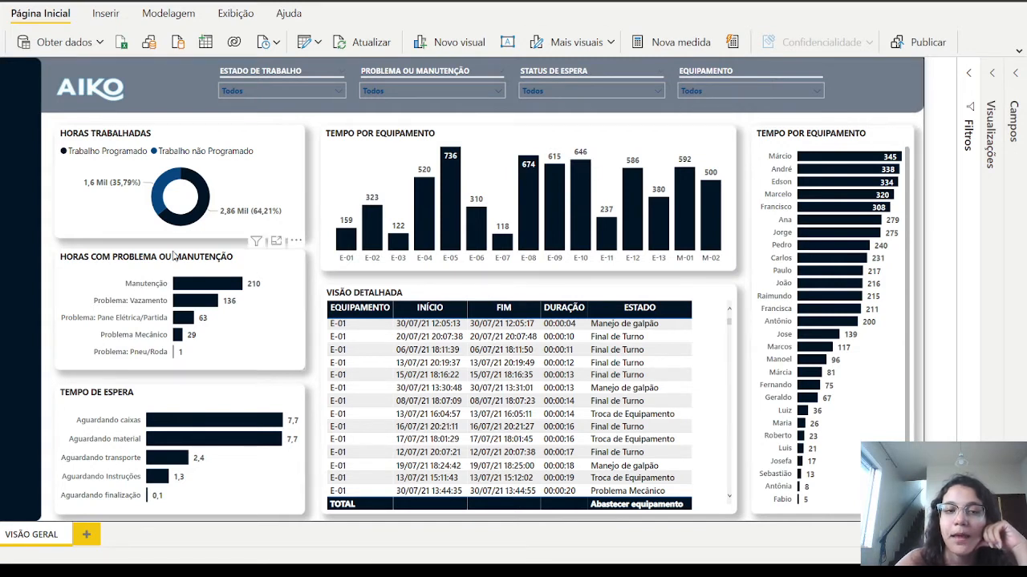
Highlight the report by two different employees in turn, including the one with the most hours, and inspect their hours per equipment
mouse_move(813, 266)
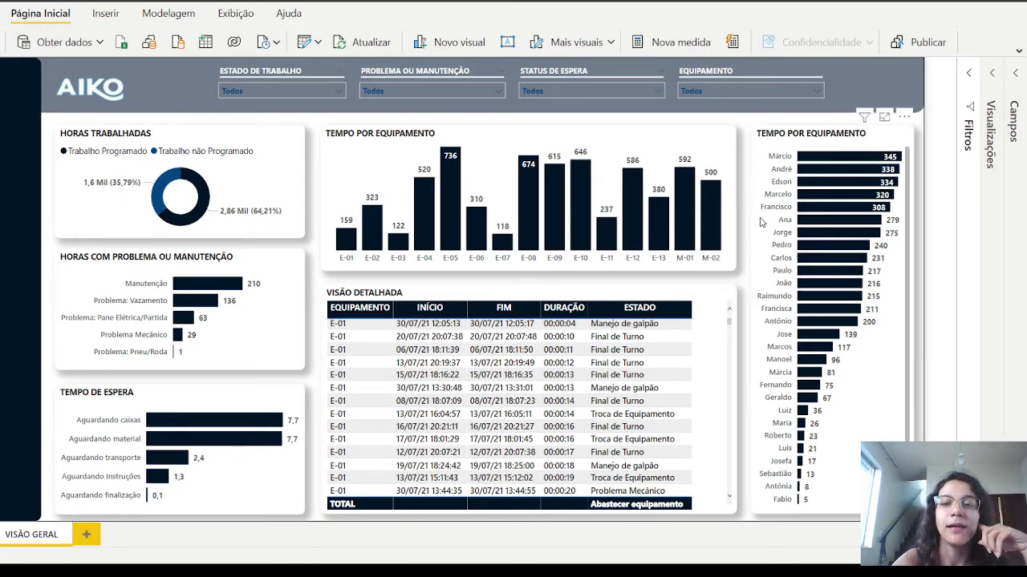
click(810, 298)
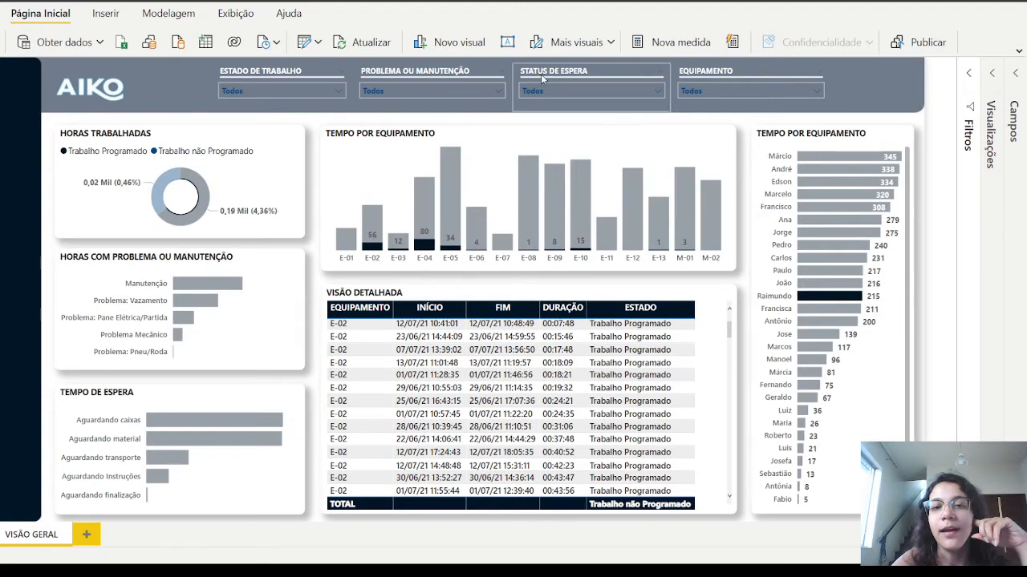
mouse_move(425, 251)
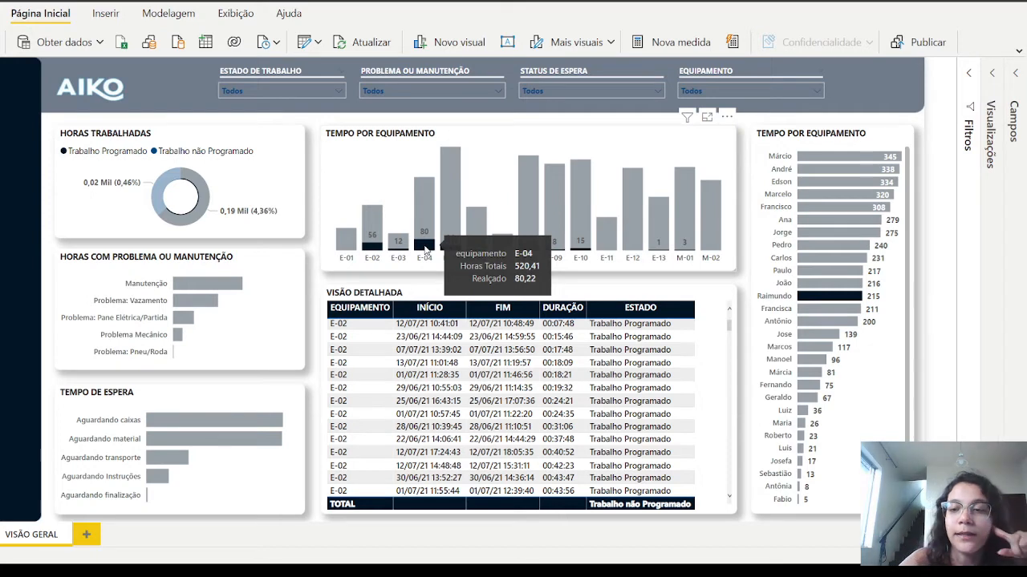
click(841, 156)
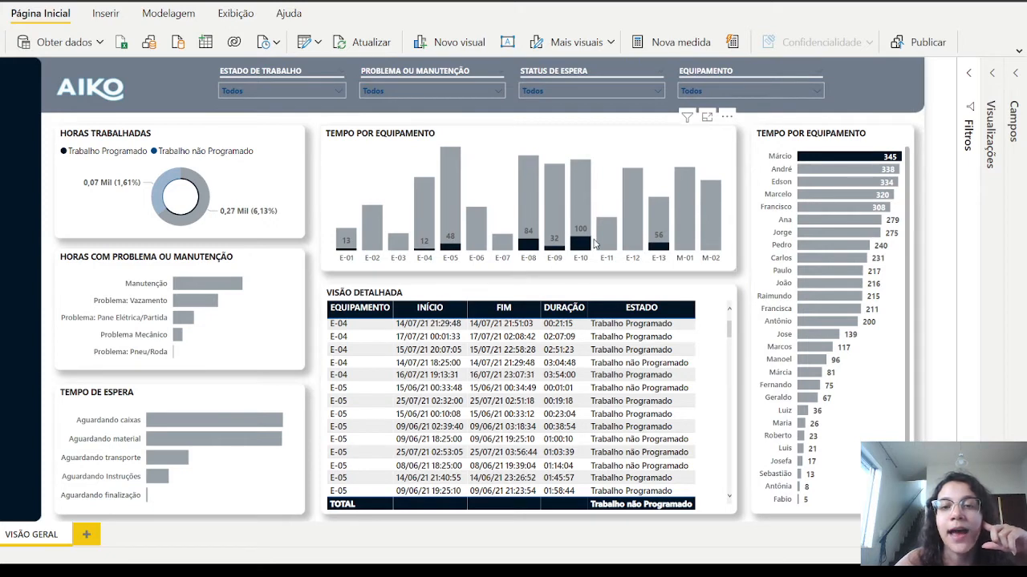
click(304, 140)
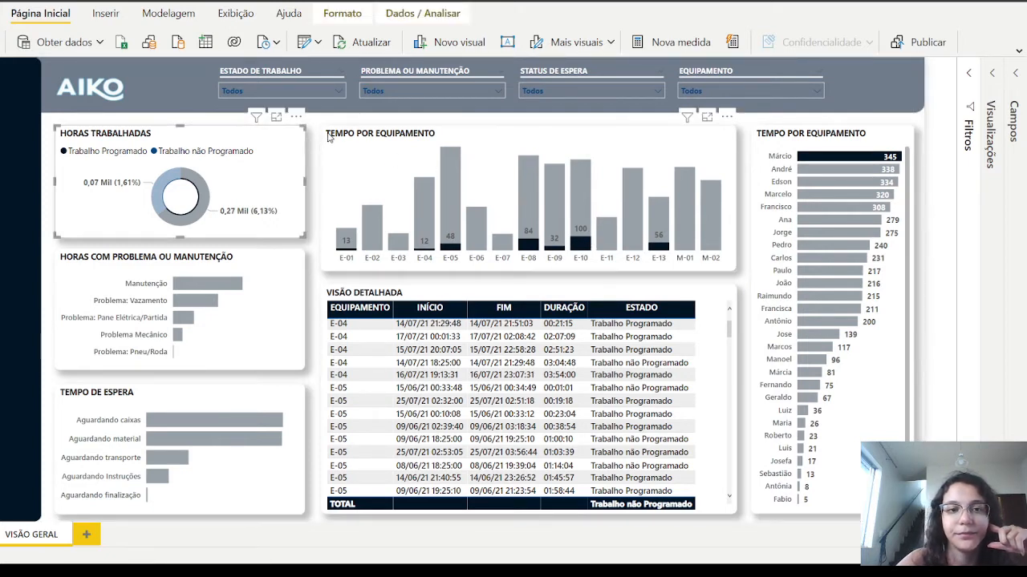
click(321, 137)
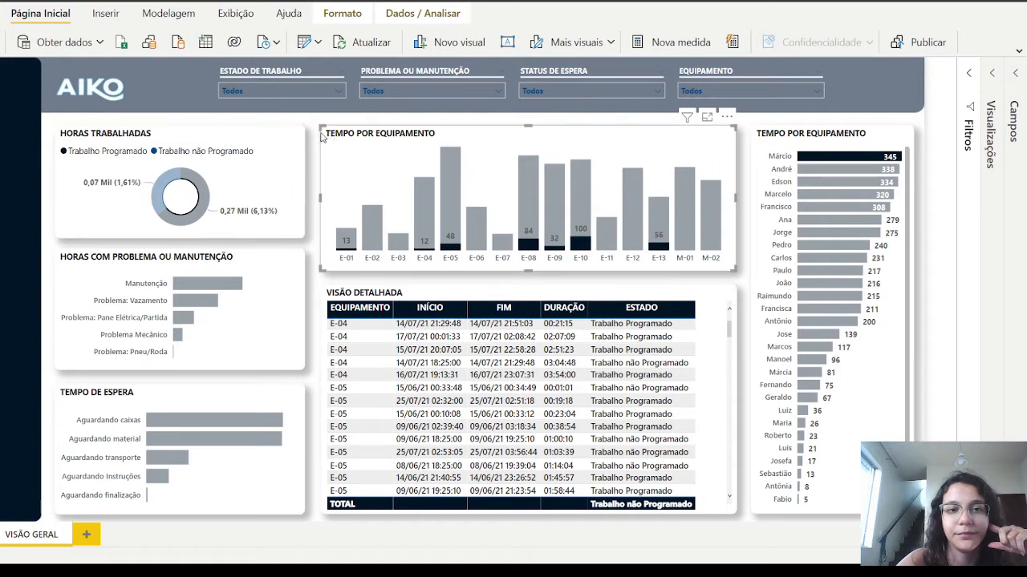
Clear the employee highlight so the whole report shows all hours again
click(294, 99)
click(169, 97)
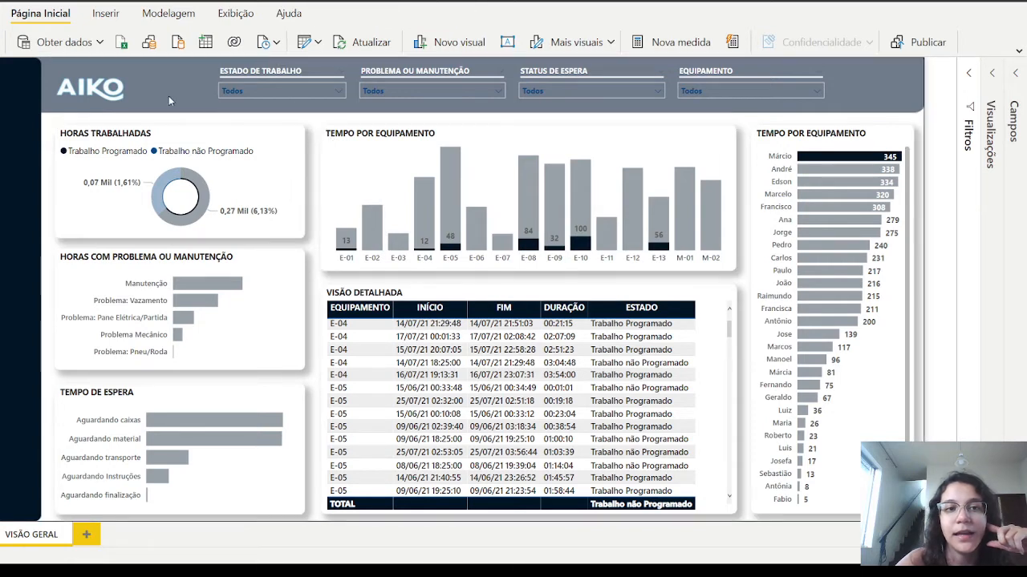
click(312, 161)
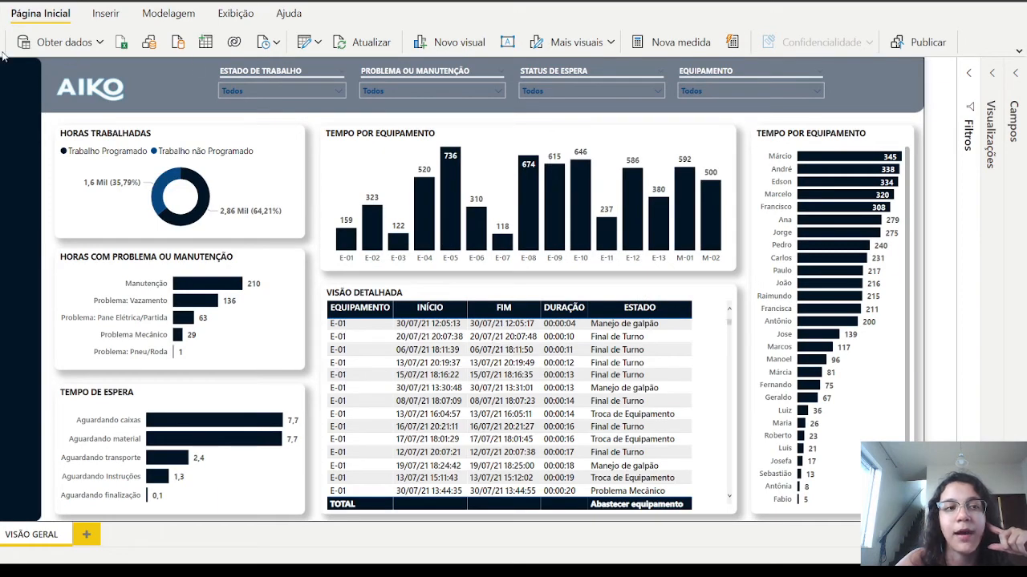
mouse_move(882, 113)
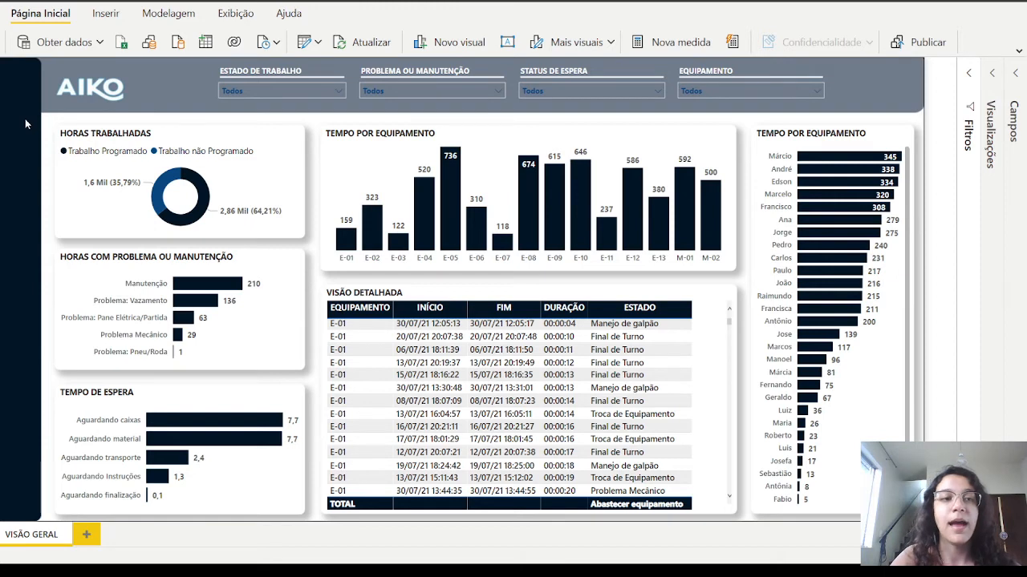
Examine the start, end, duration and state of E-01's records in the Visão Detalhada table
click(3, 144)
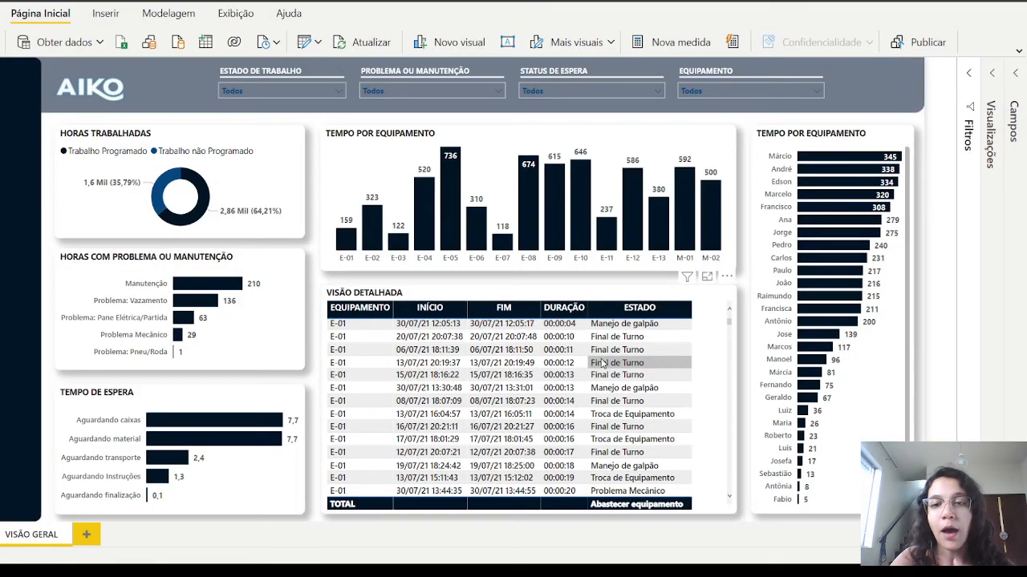
scroll(603, 363, down, 5)
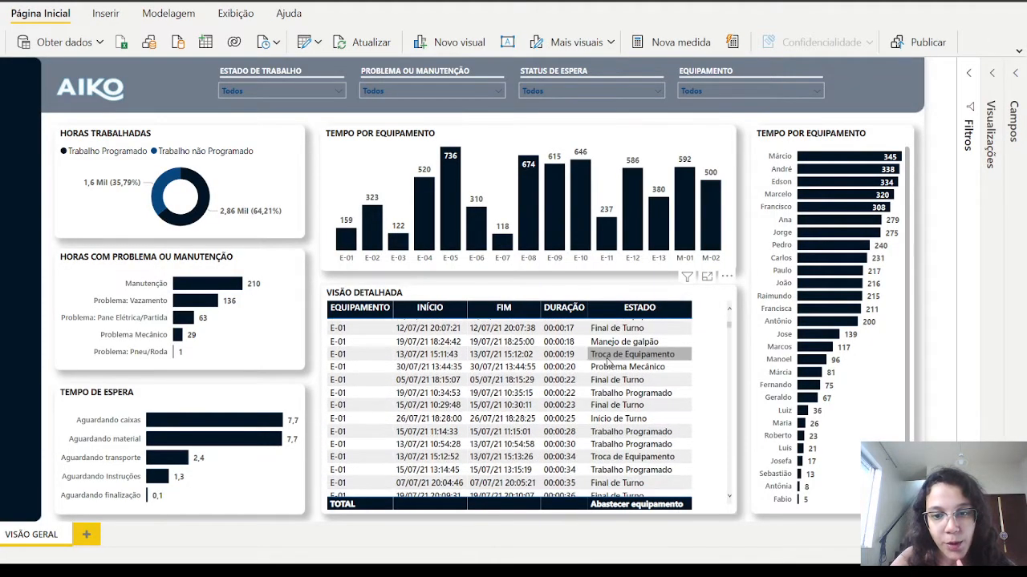
scroll(610, 363, down, 10)
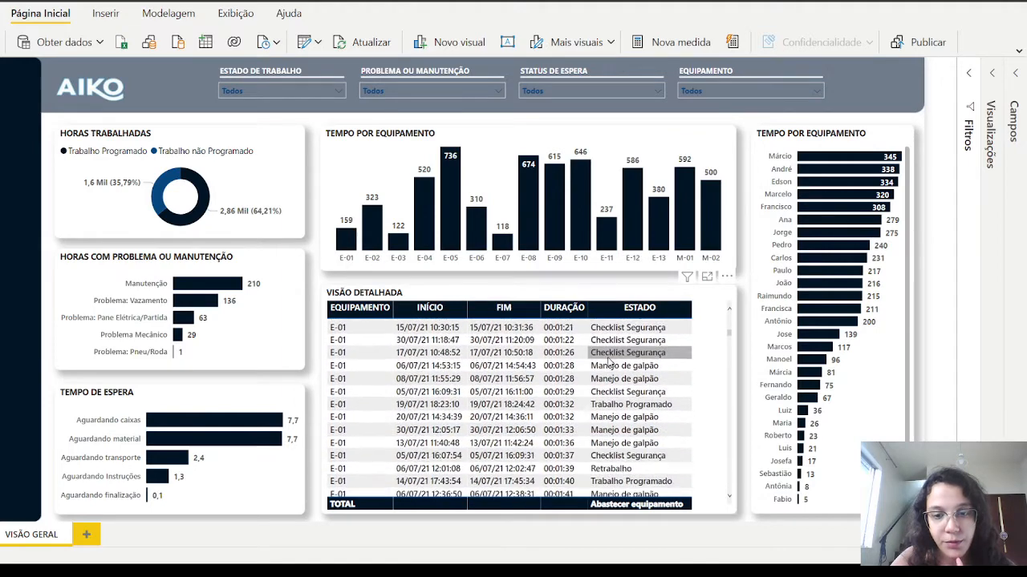
scroll(609, 362, down, 10)
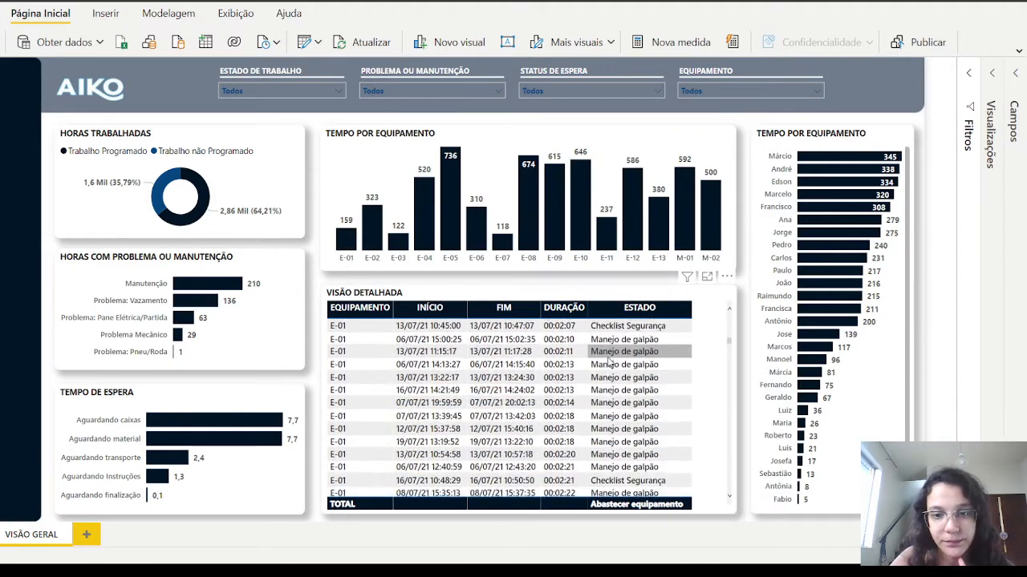
scroll(610, 363, down, 5)
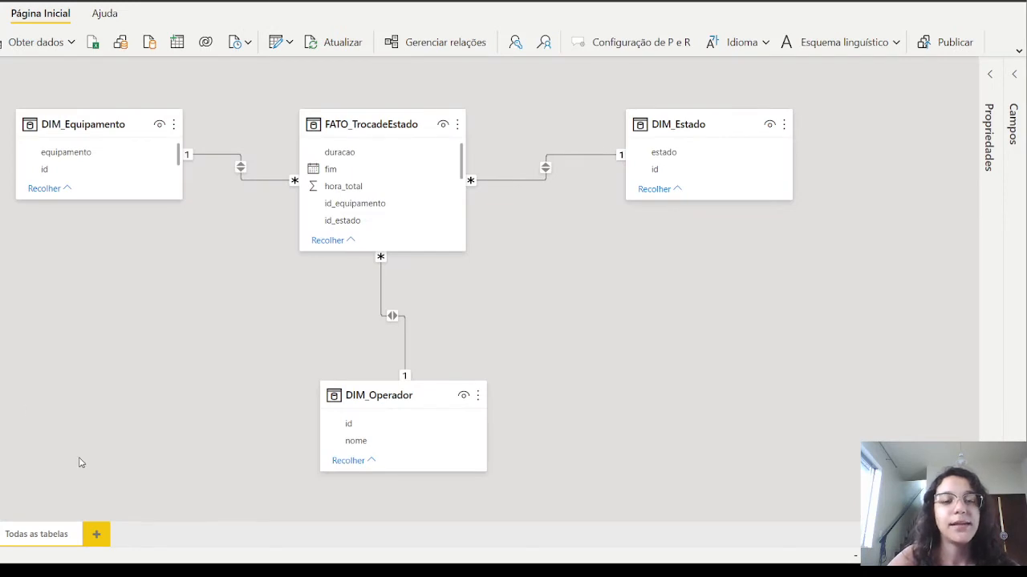
Switch to the data model and examine how FATO_TrocadeEstado relates to DIM_Operador, DIM_Estado and DIM_Equipamento
click(359, 401)
click(369, 119)
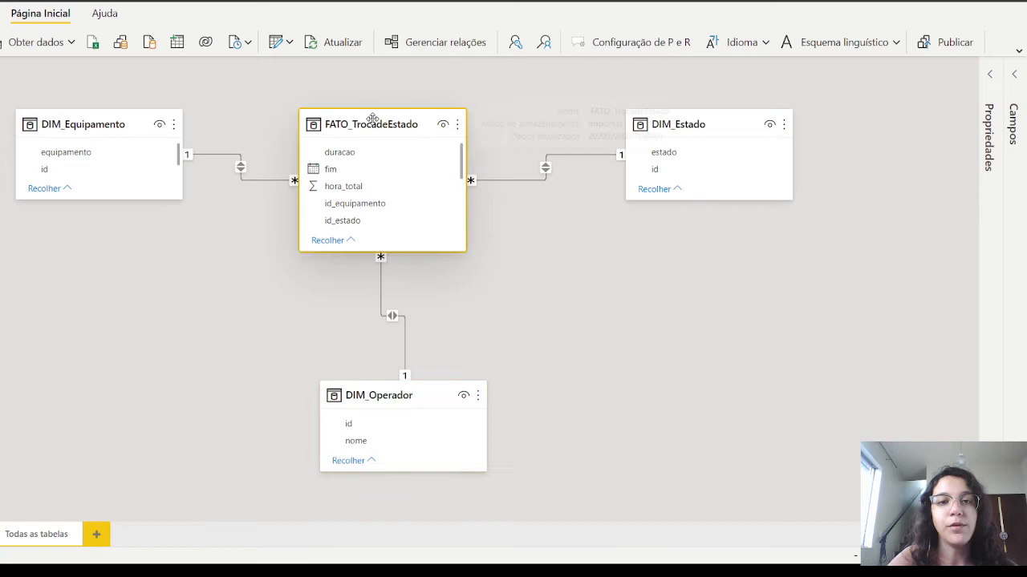
click(722, 122)
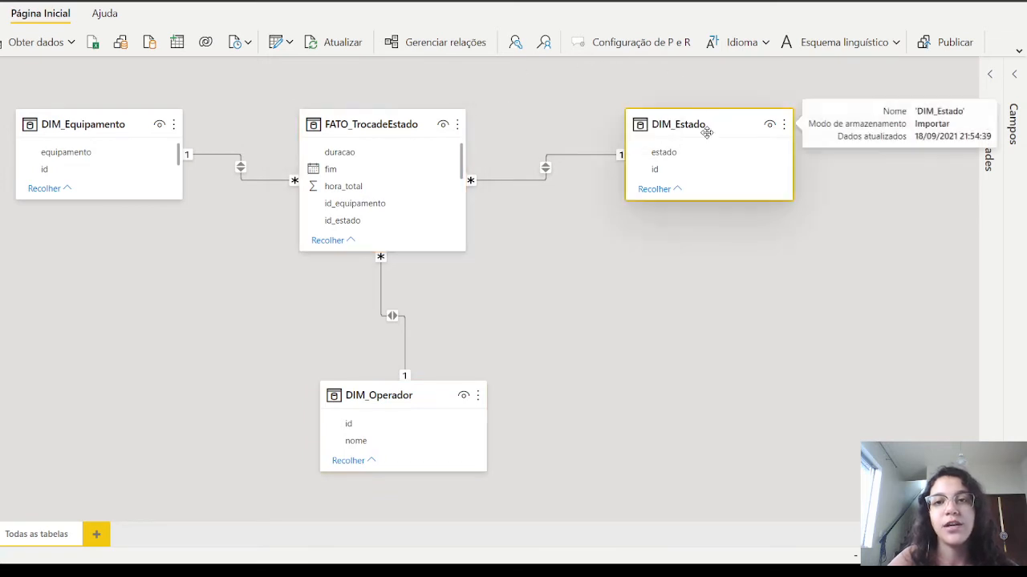
click(375, 116)
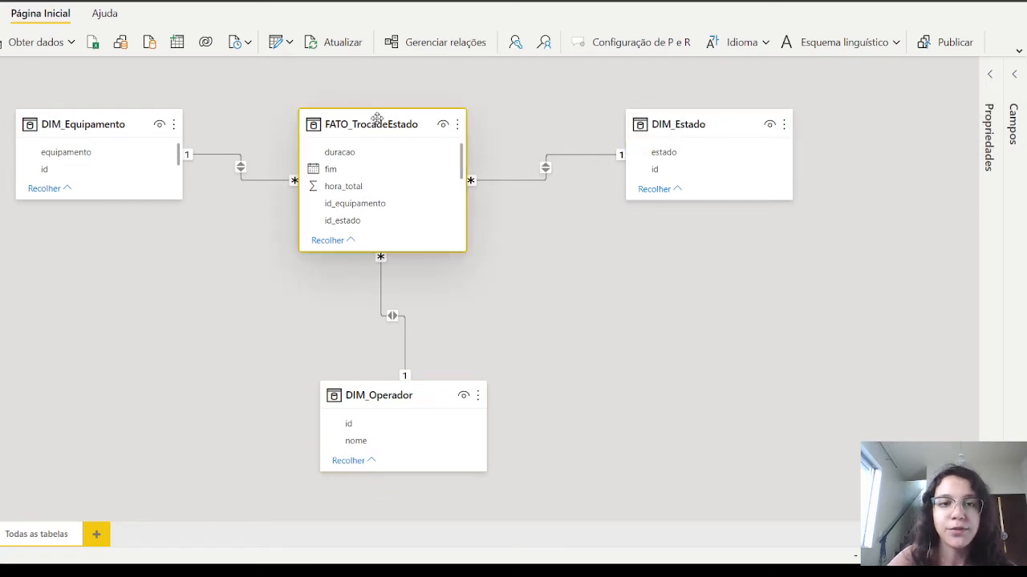
click(79, 121)
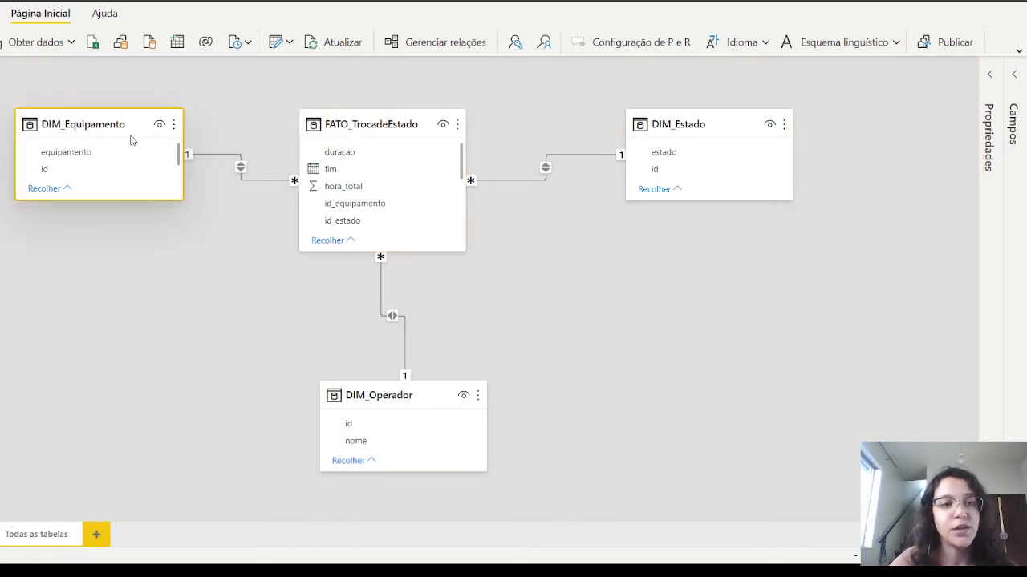
click(386, 124)
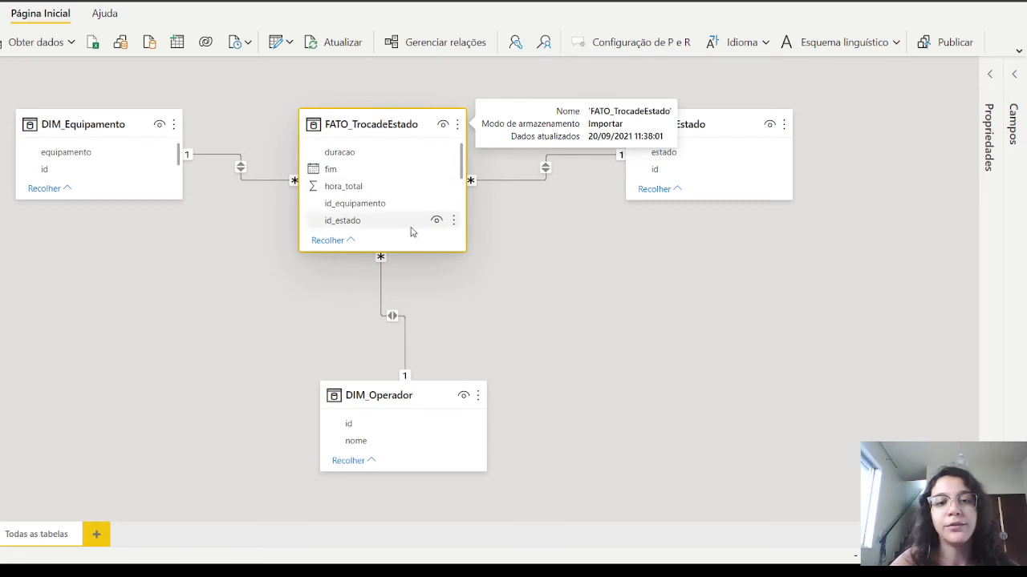
click(383, 401)
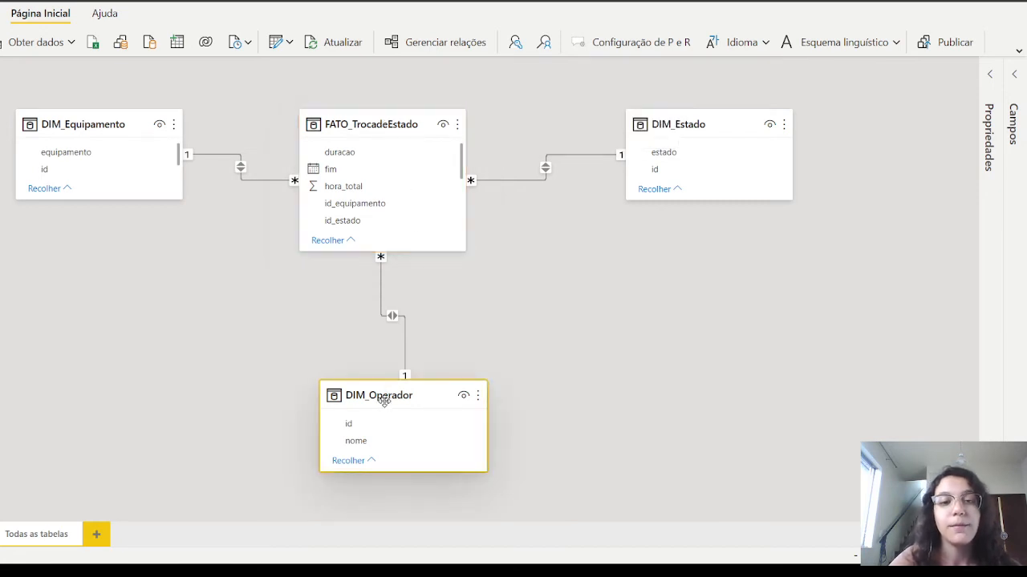
click(378, 130)
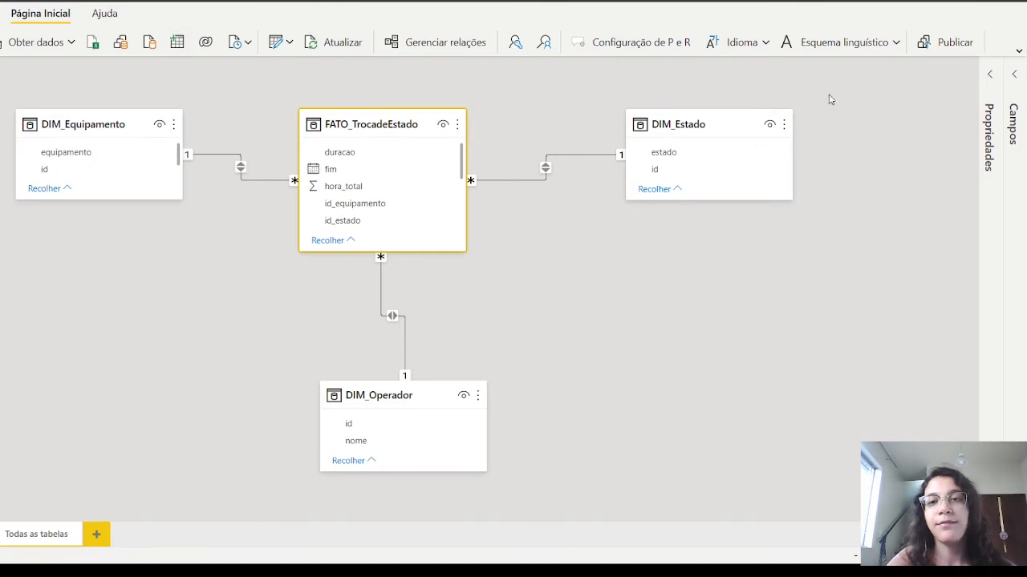
Inspect the DIM_Estado table and review the complete field list of FATO_TrocadeEstado
mouse_move(717, 121)
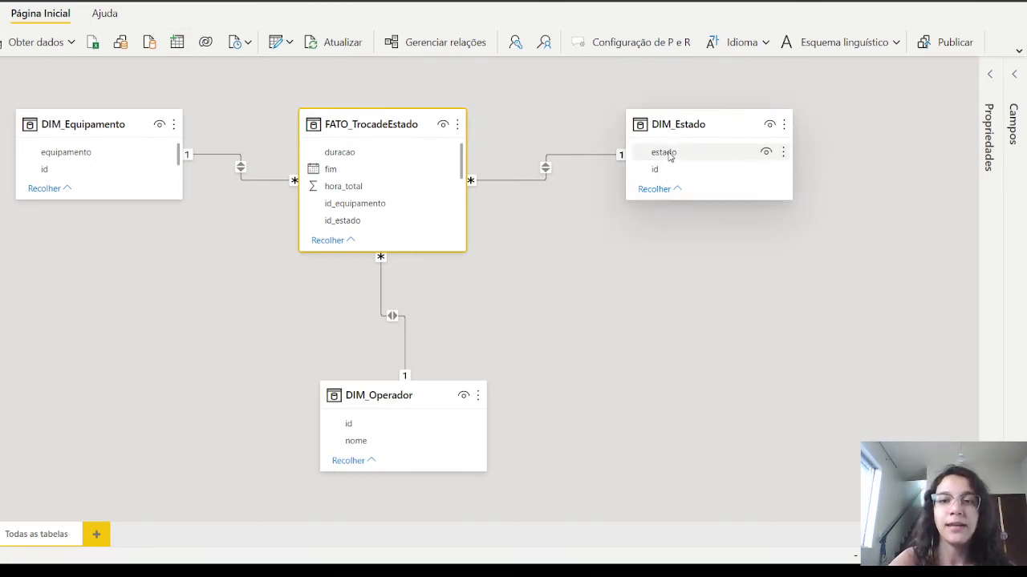
click(660, 126)
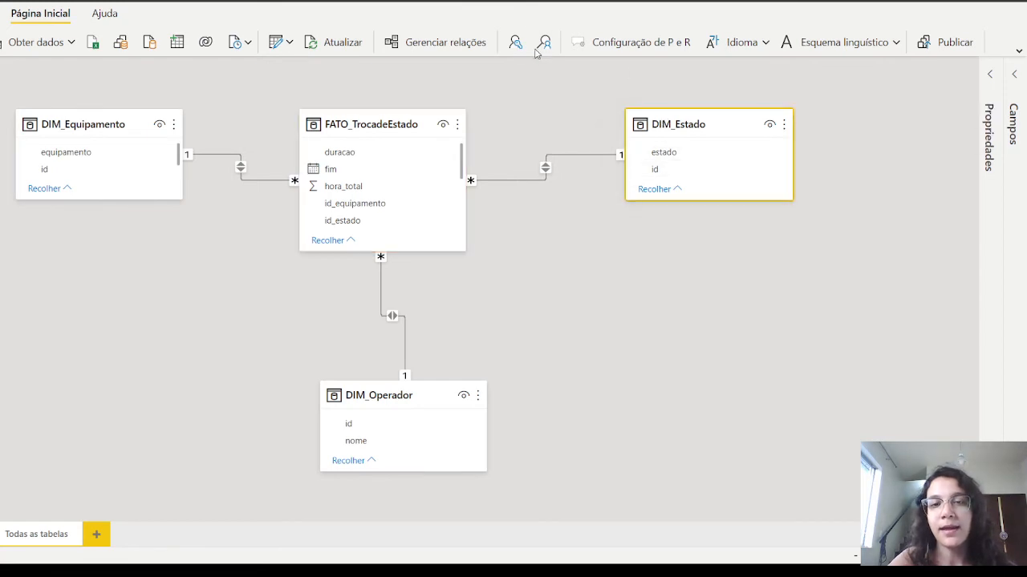
click(388, 122)
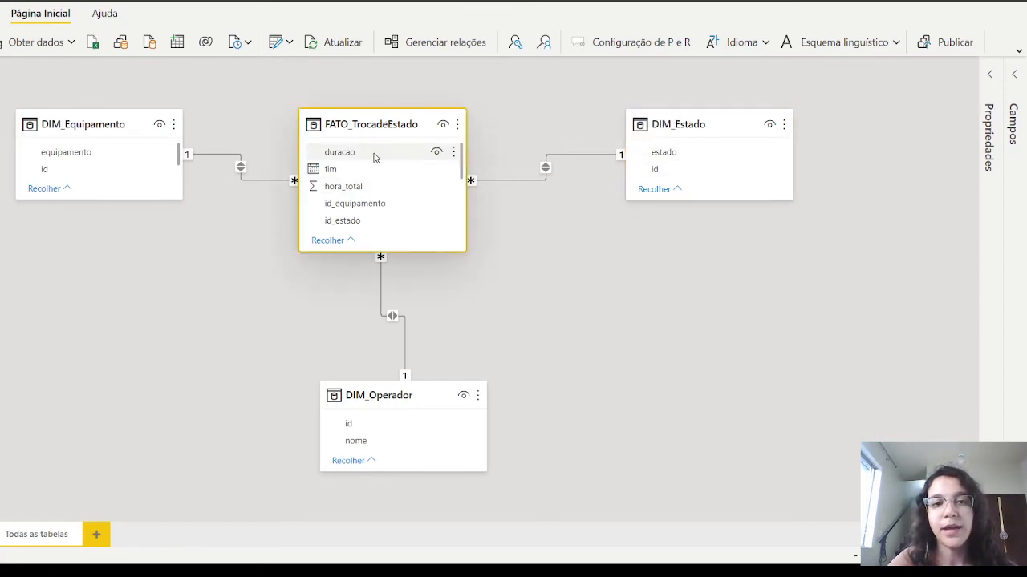
scroll(374, 157, down, 3)
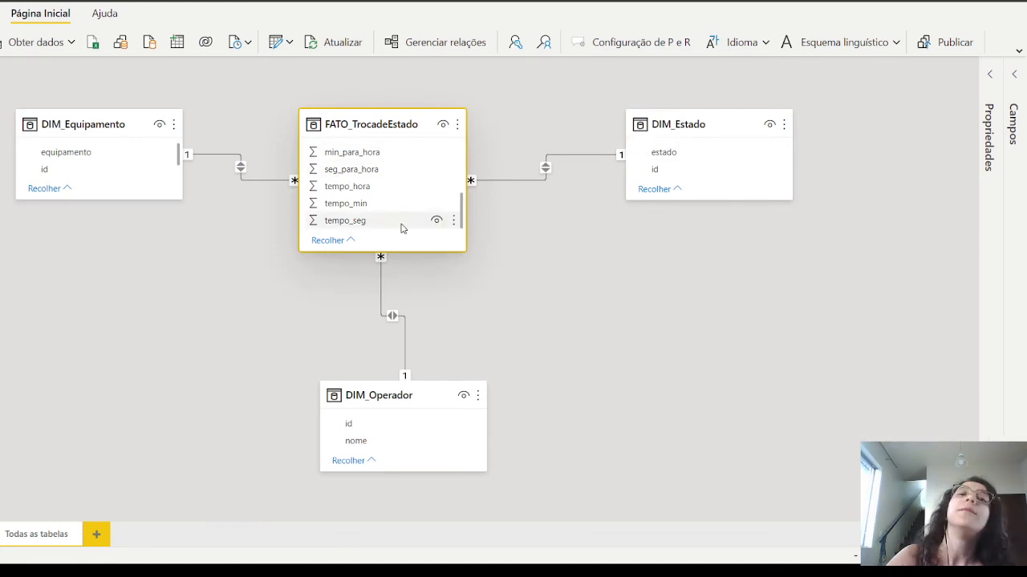
scroll(373, 176, up, 3)
scroll(374, 176, down, 3)
scroll(374, 177, up, 3)
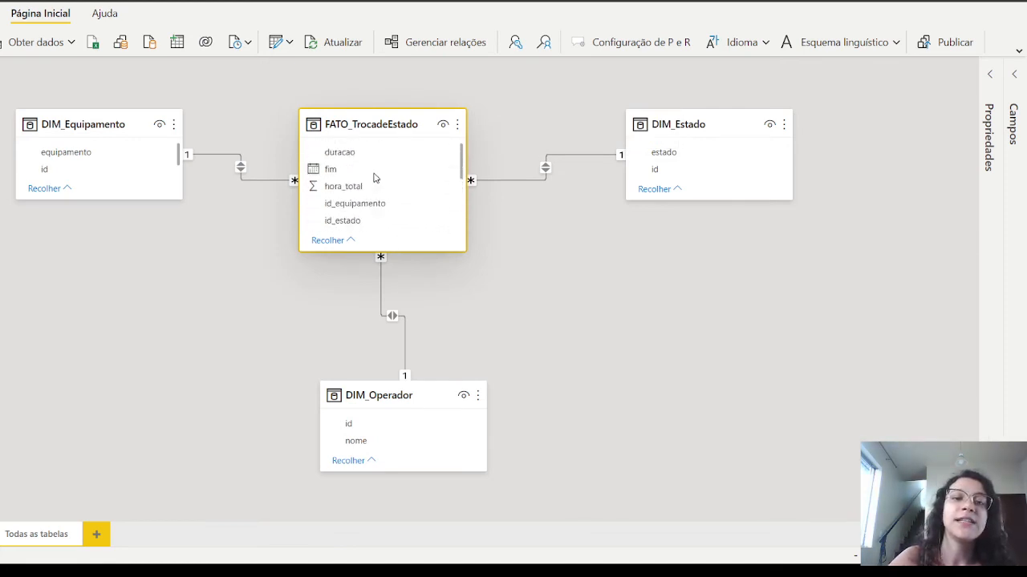
View the FATO_TrocadeEstado data at hora_total and examine the fim, inicio and duracao columns in turn
click(343, 186)
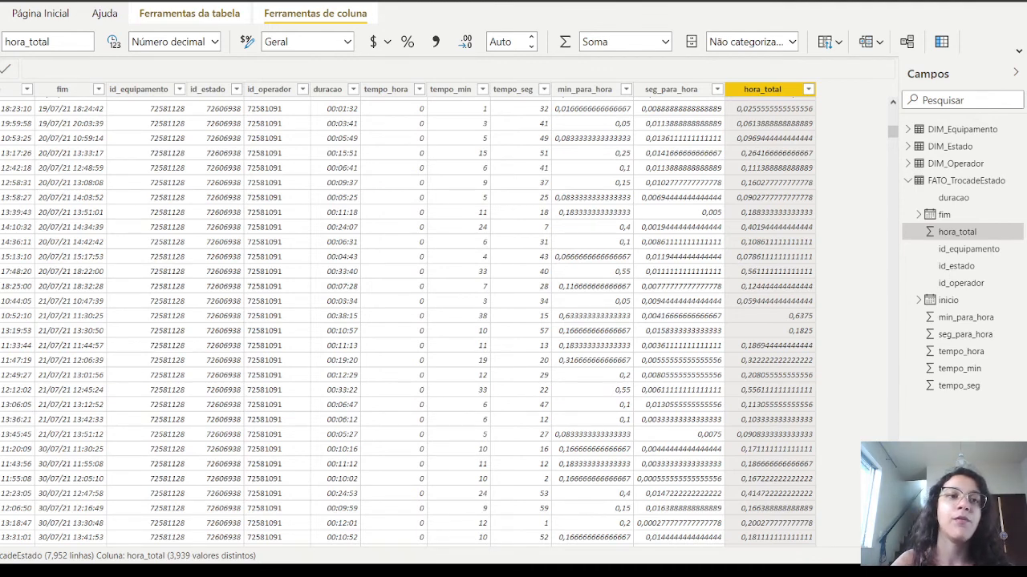
click(69, 94)
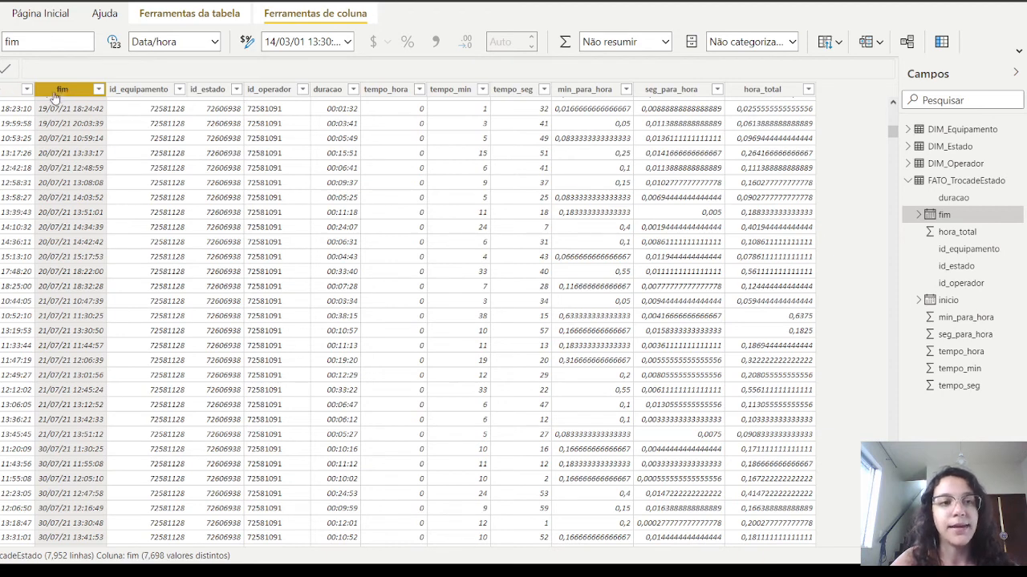
click(23, 90)
click(328, 90)
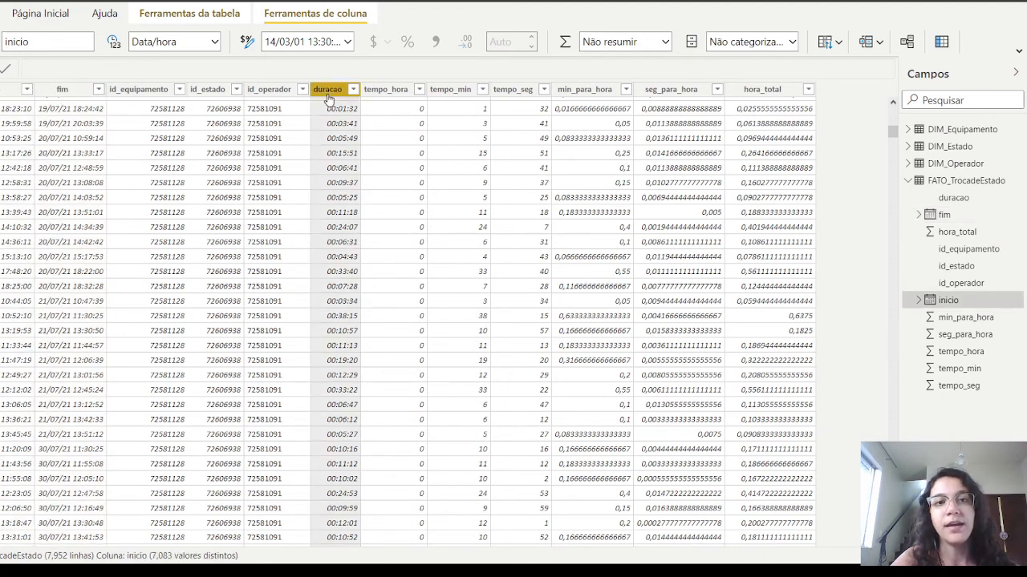
Examine the tempo_hora, tempo_min and tempo_seg columns in turn, going through them twice
click(390, 92)
click(453, 91)
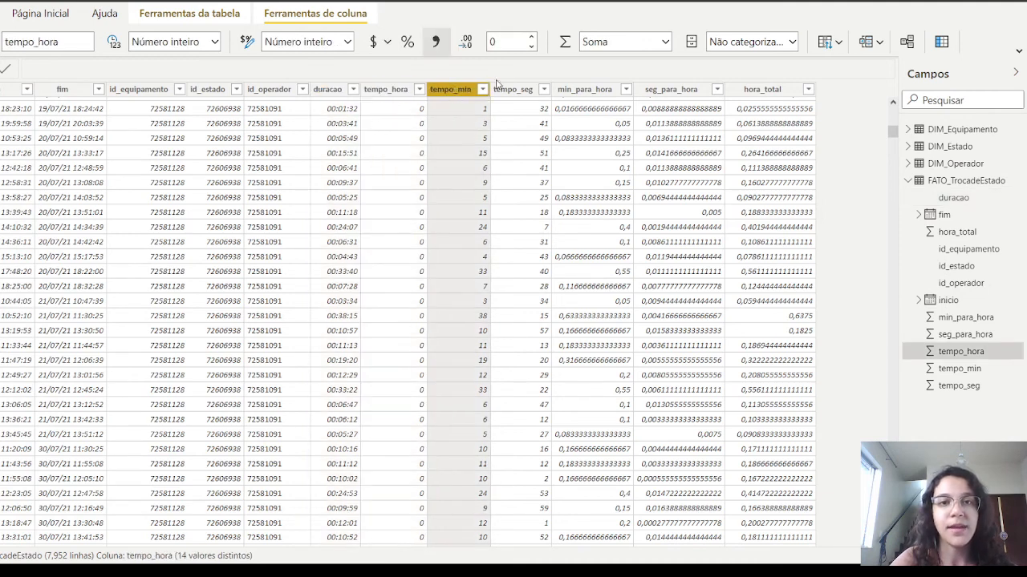
click(518, 90)
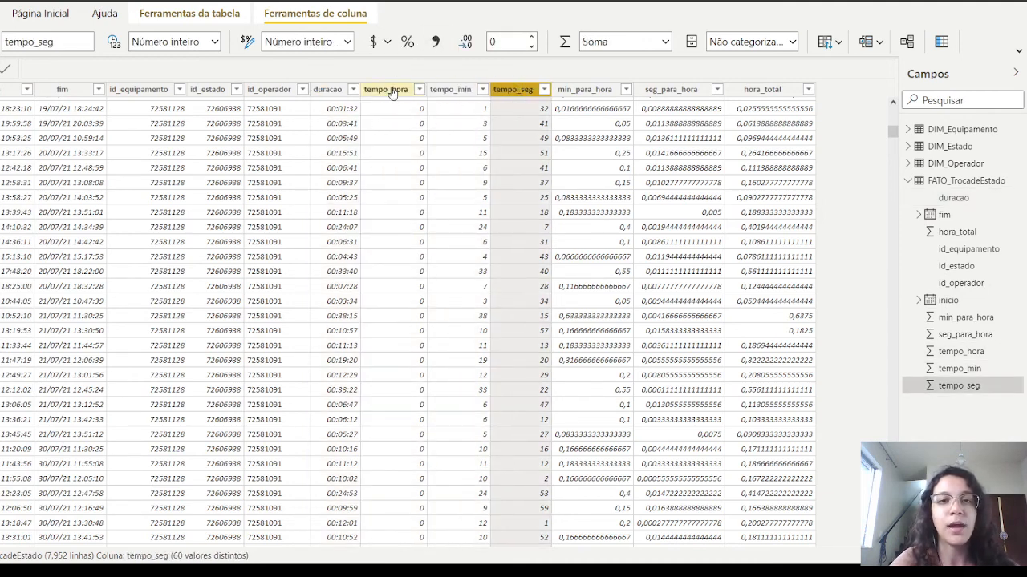
click(386, 90)
click(447, 89)
click(506, 90)
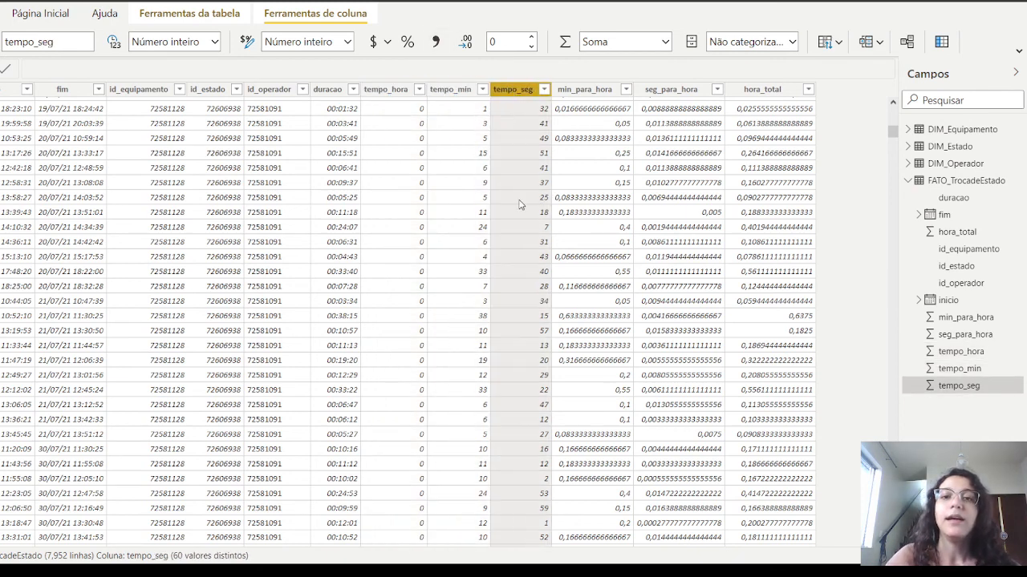
Examine the min_para_hora and seg_para_hora columns that convert minutes and seconds to hours
click(571, 93)
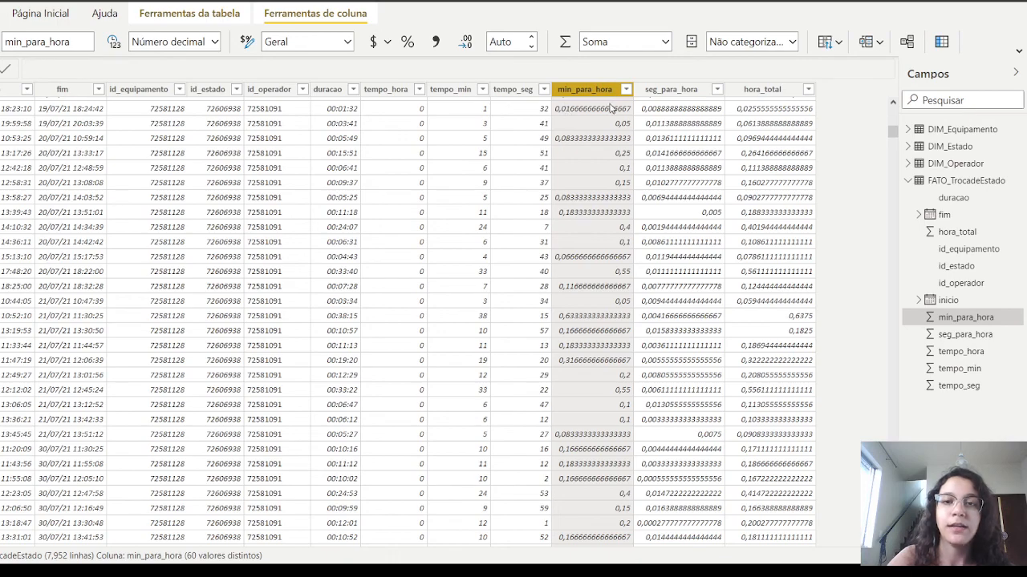
click(678, 89)
scroll(674, 129, up, 2)
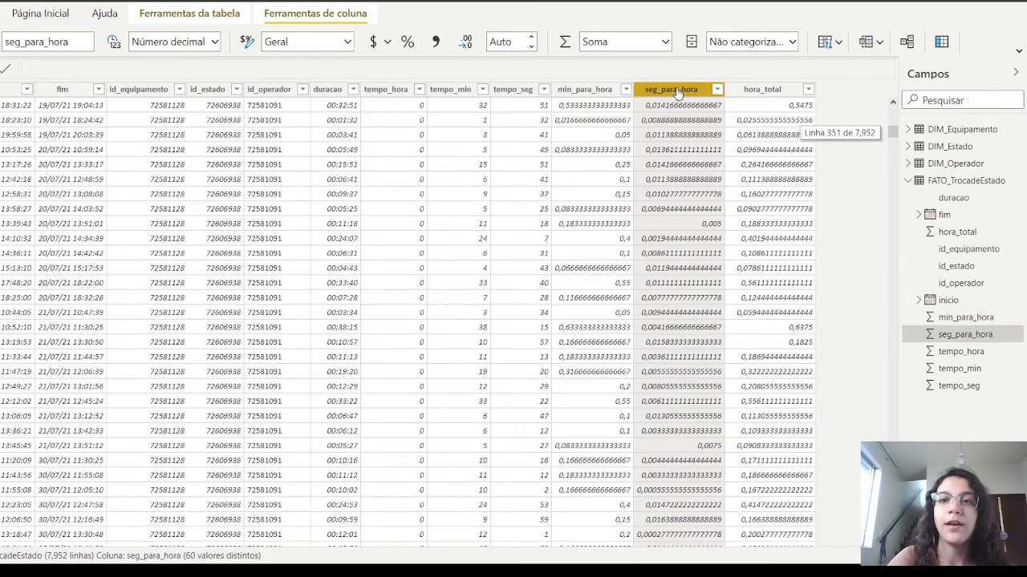
scroll(673, 128, up, 20)
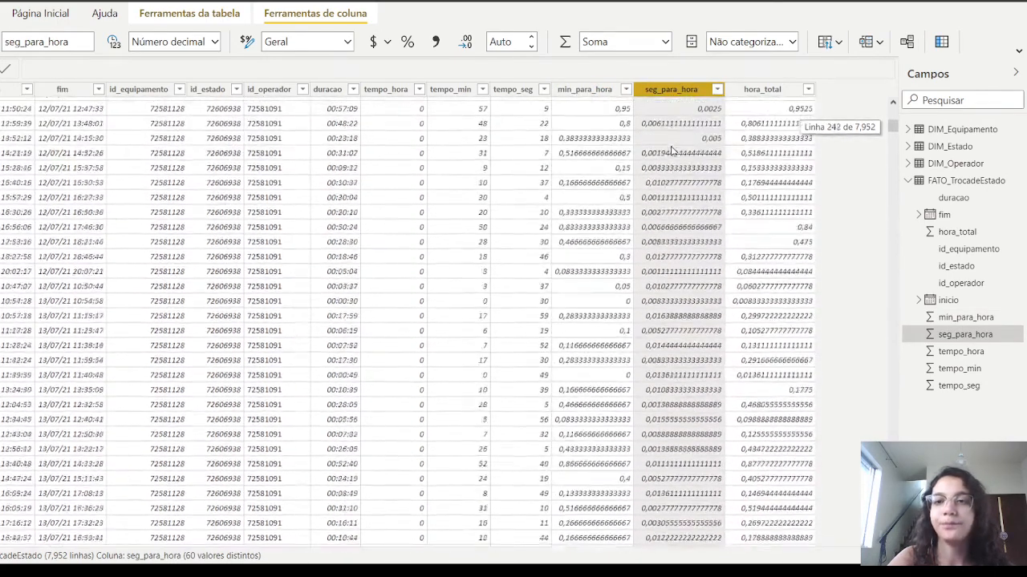
Compare hora_total with the min_para_hora, seg_para_hora and tempo_hora columns it combines, viewing earlier rows of the table
click(760, 89)
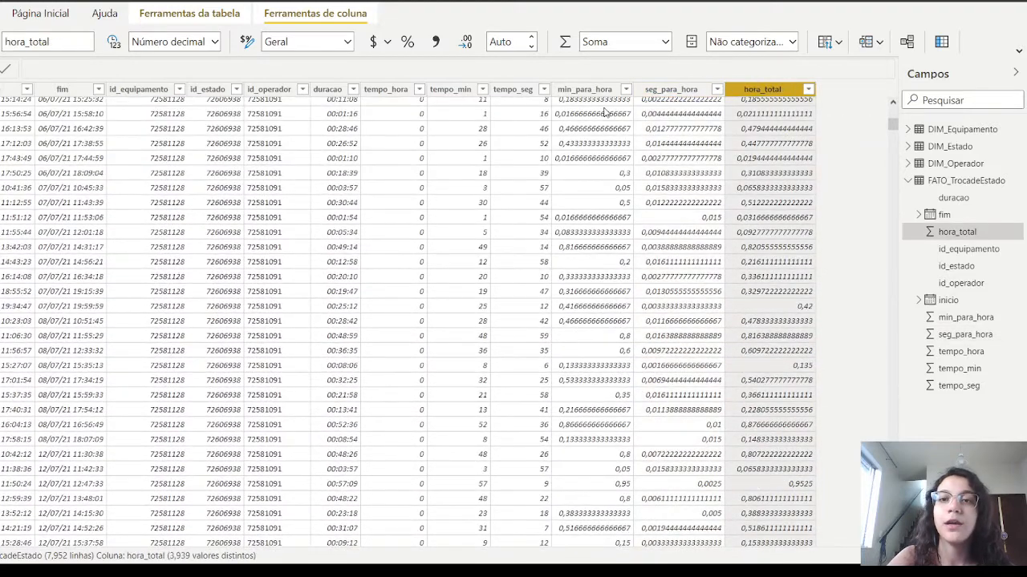
click(585, 89)
click(671, 89)
click(386, 89)
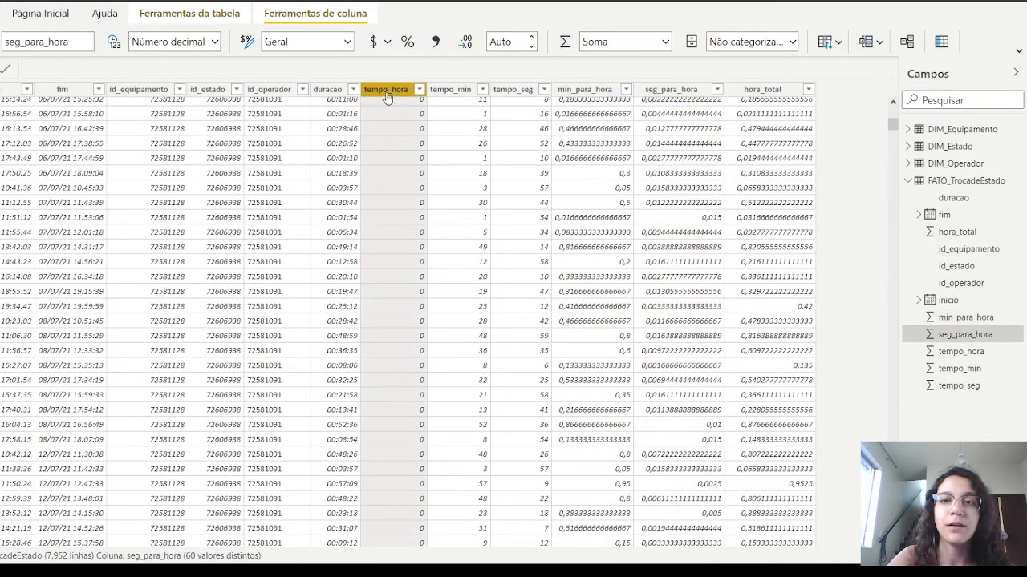
click(733, 89)
scroll(773, 183, up, 20)
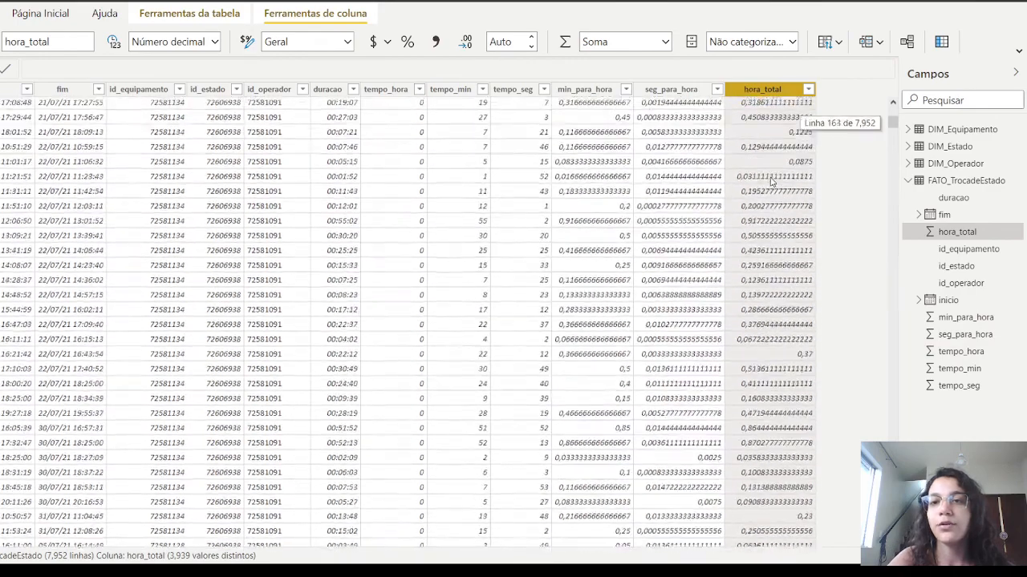
scroll(773, 183, up, 20)
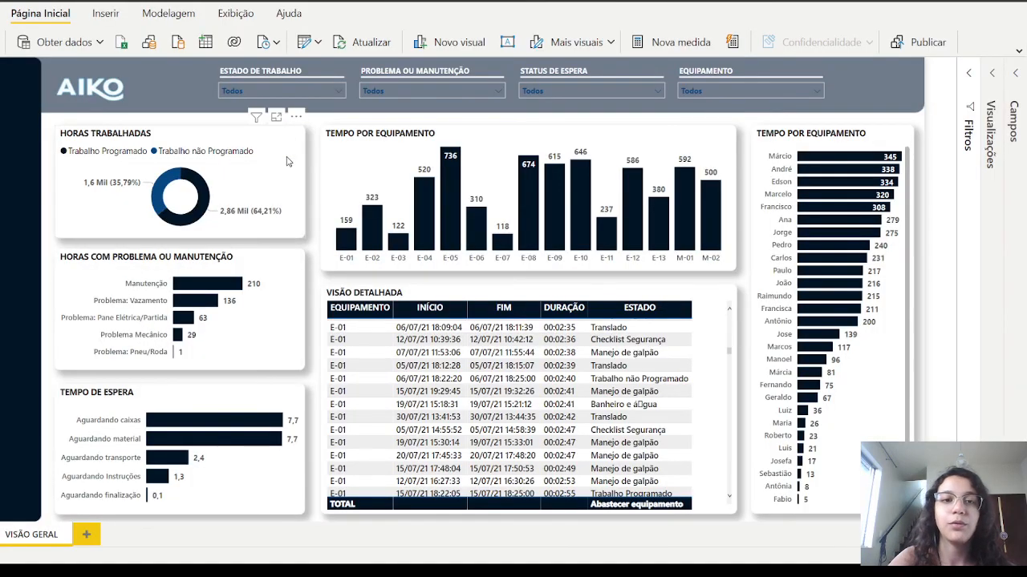
Return to the Visão Geral report page and highlight it by equipment E-05
click(448, 188)
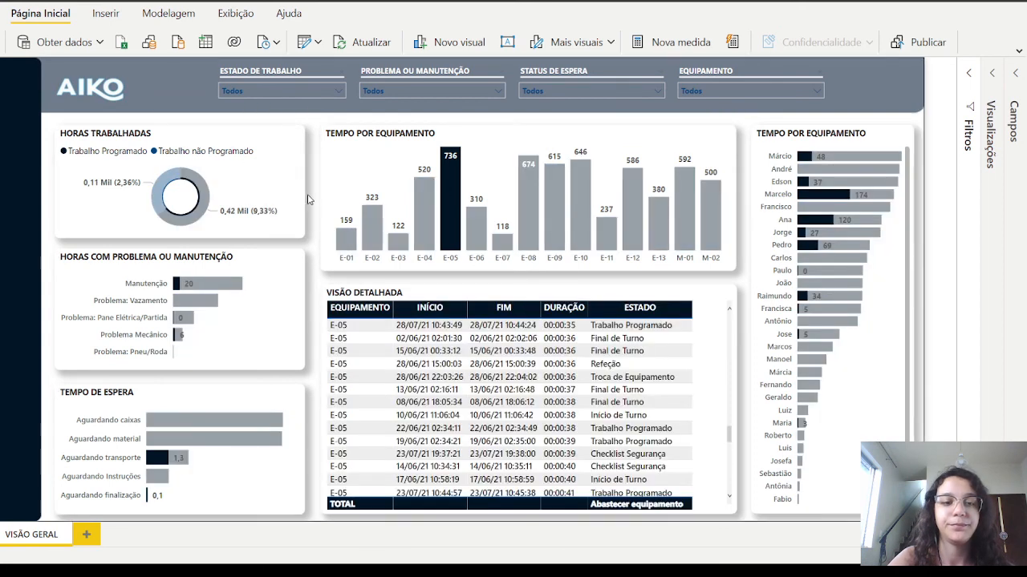